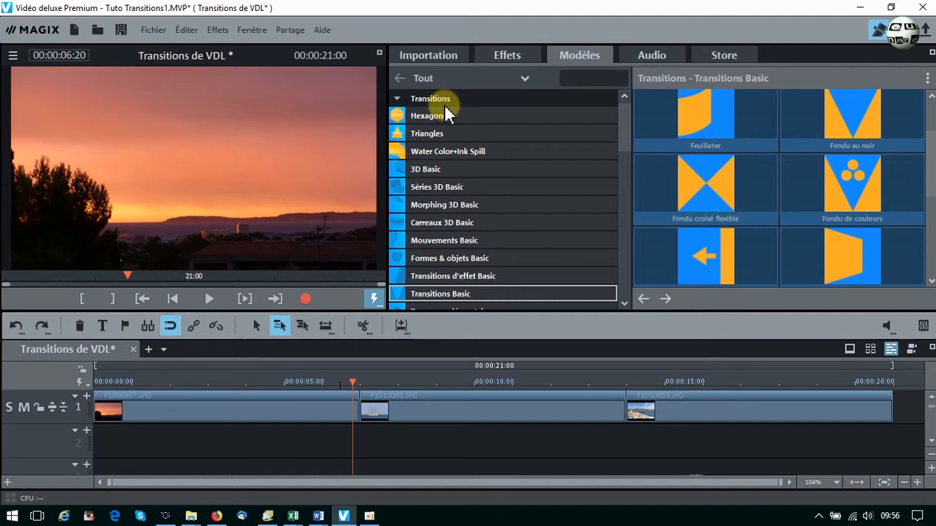
Preview the sliding transition (Glissement) and place it between photos P1000997.JPG and P1010001.JPG
left_click(695, 256)
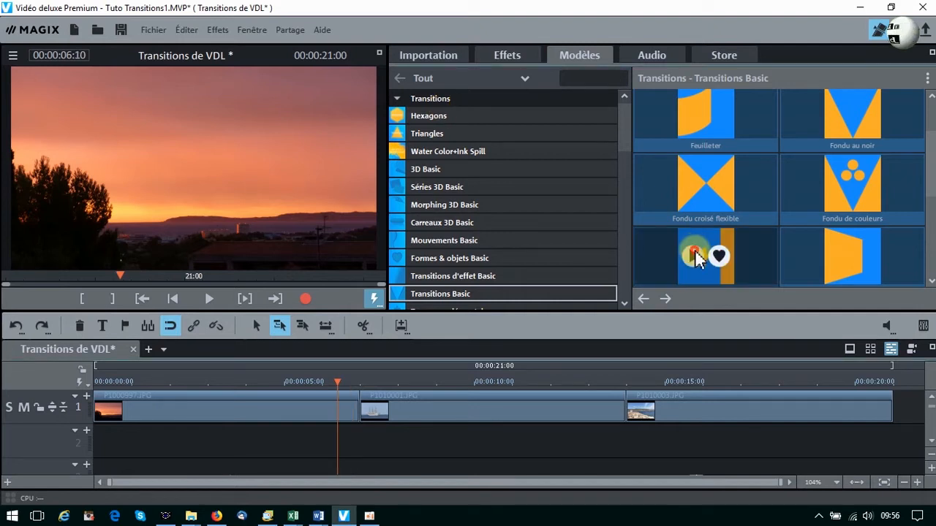
left_click_drag(696, 256, 414, 407)
left_click(691, 256)
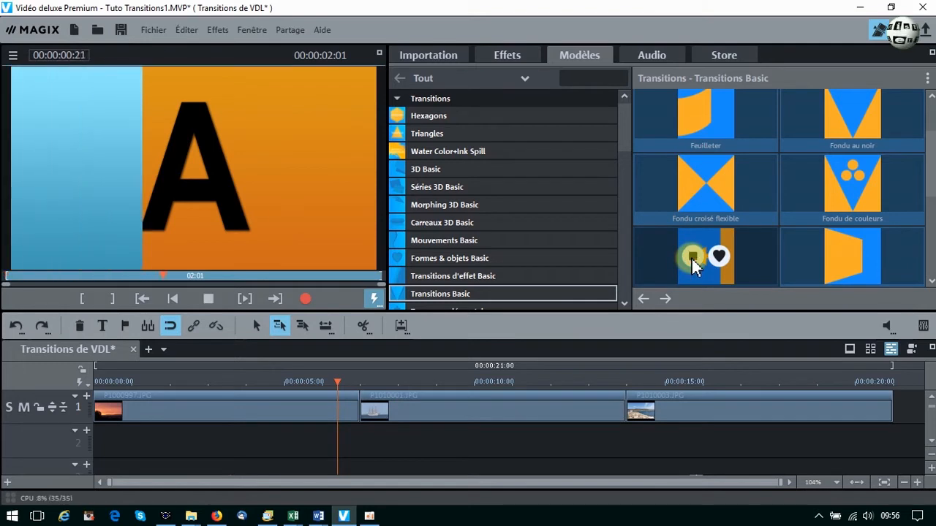
left_click(373, 395)
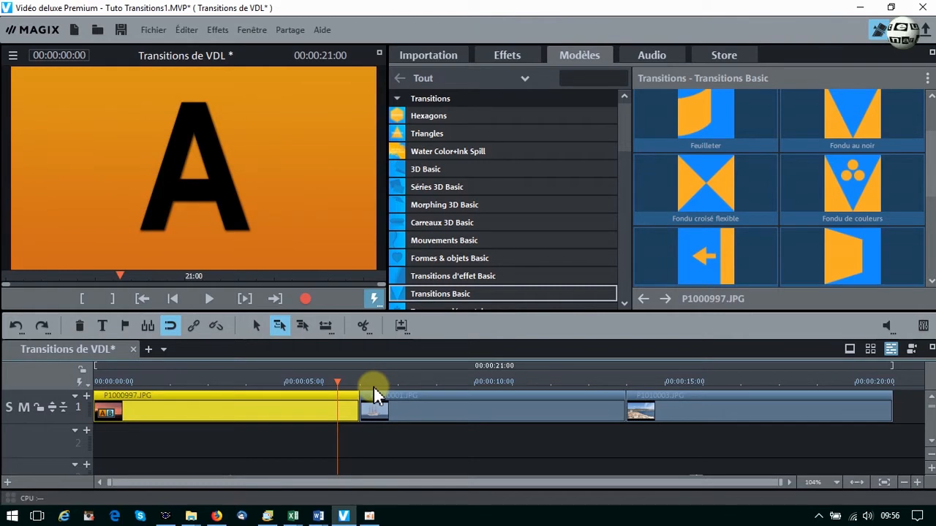
left_click(396, 419)
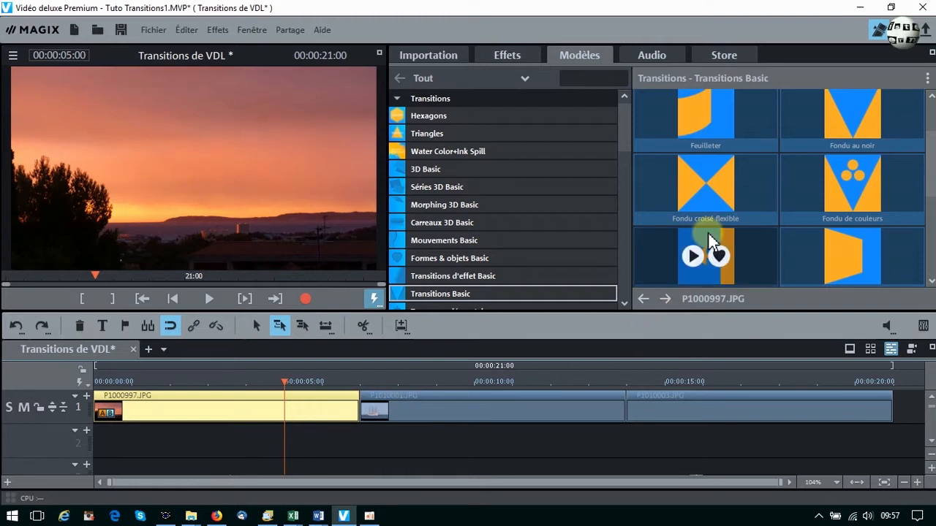
mouse_move(709, 241)
left_mouse_down()
mouse_move(441, 389)
mouse_move(375, 410)
left_mouse_up()
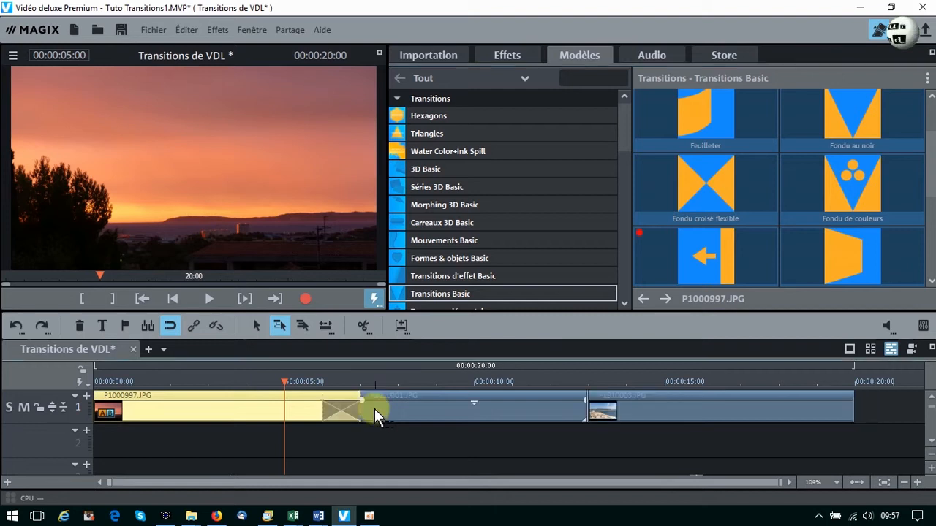
Examine the options and the duration dialog of the transition before P1010001.JPG, then close the dialog without applying anything
left_click(343, 414)
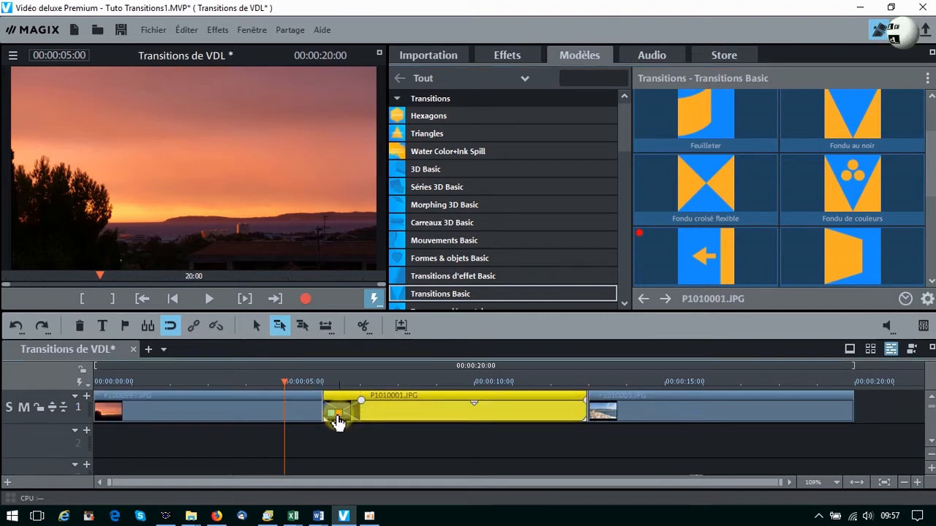
left_click(338, 416)
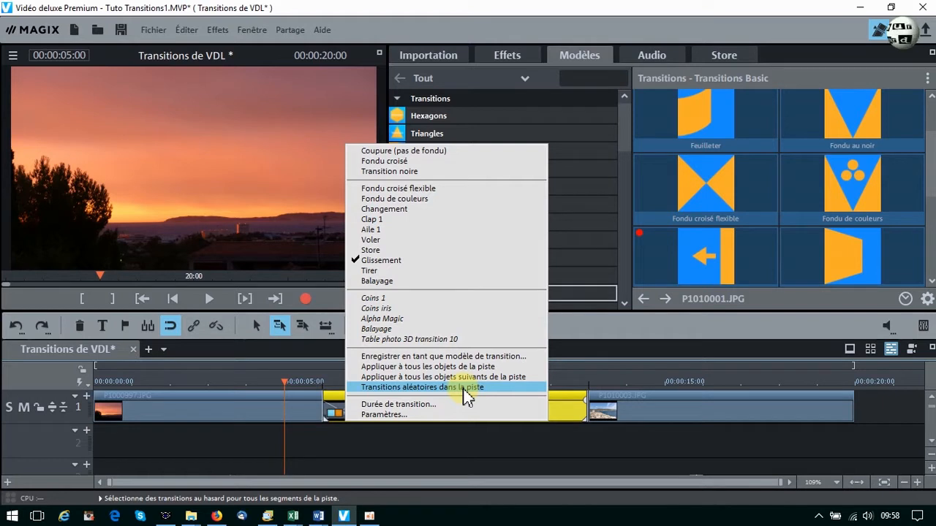
left_click(410, 406)
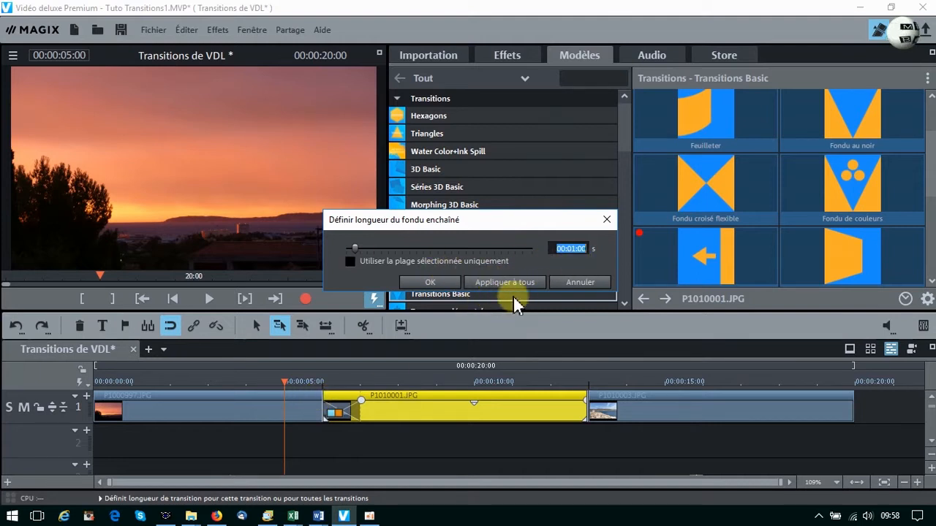
left_click(579, 282)
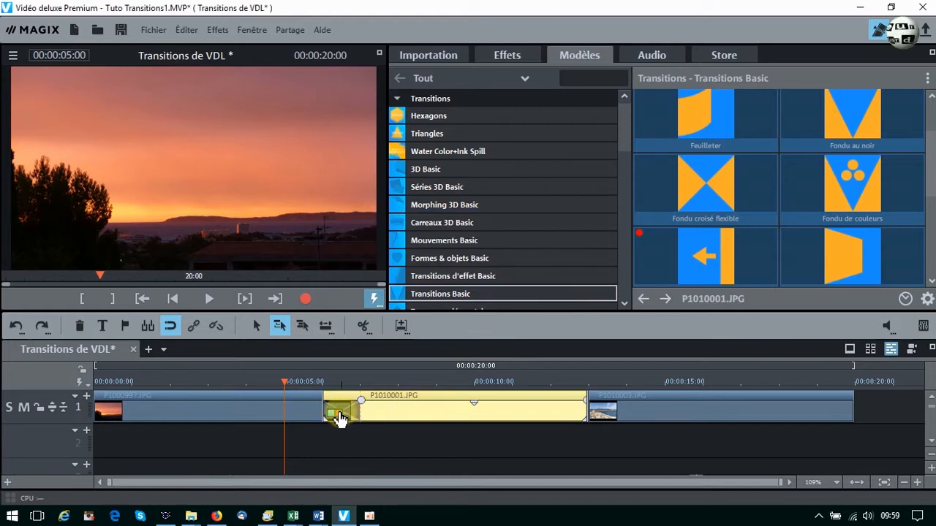
Apply the Glissement transition to all objects in the track and set the duration of all transitions to 10 frames
right_click(344, 414)
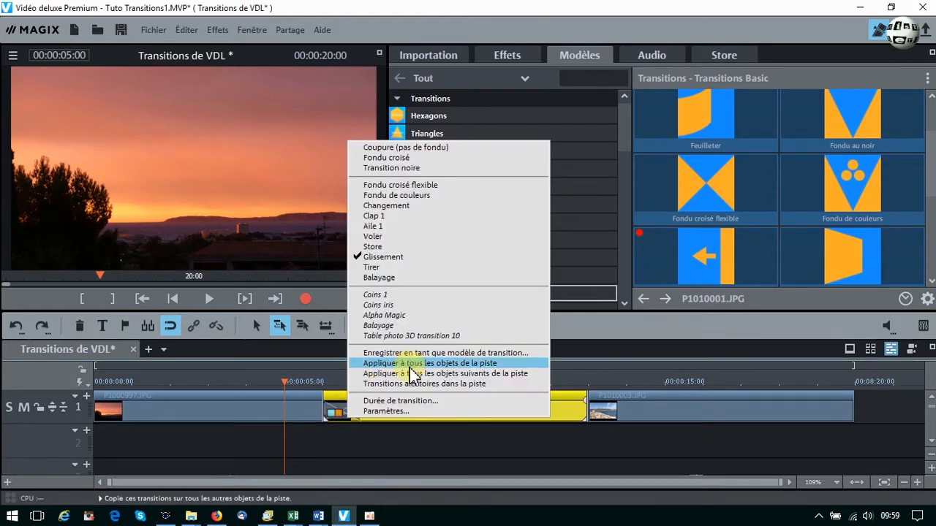
left_click(436, 364)
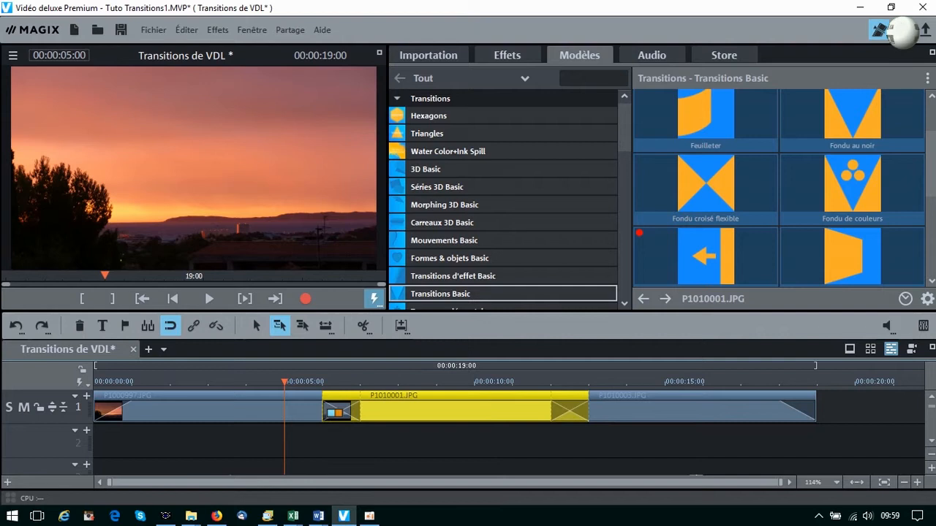
right_click(336, 413)
left_click(425, 400)
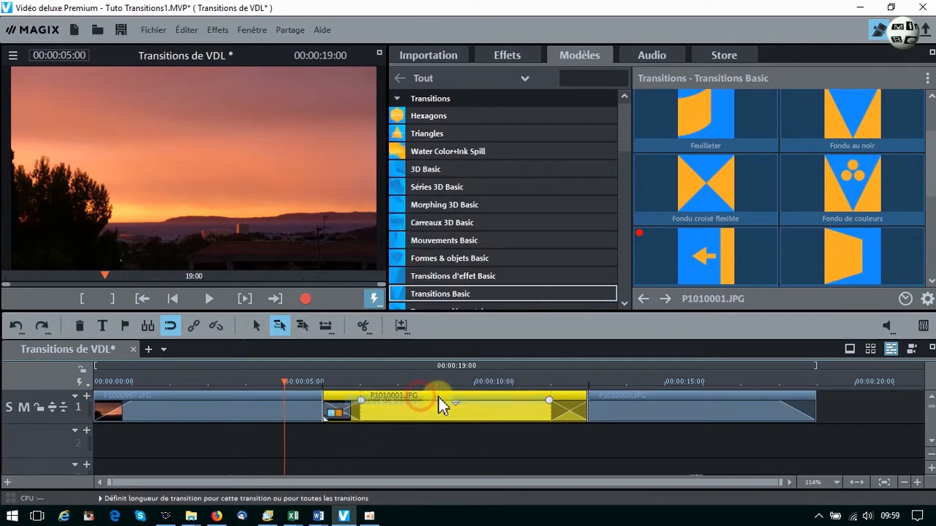
type("10")
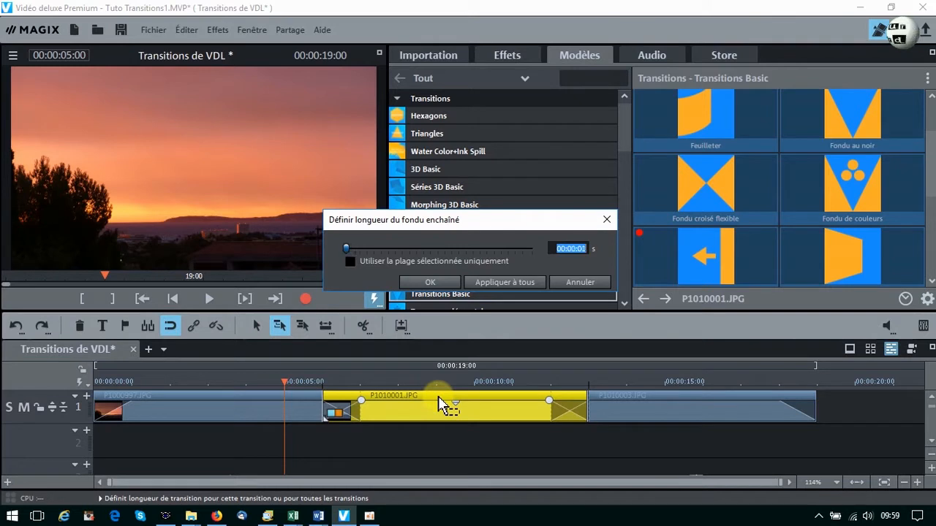
left_click(518, 283)
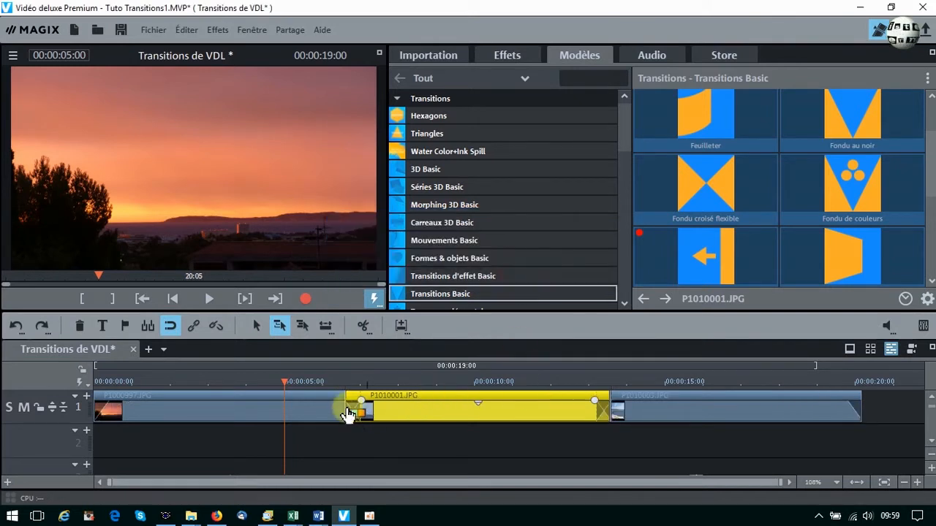
Preview the Glissement transition from its parameters, try it with Inverser A et B enabled, and turn that option off again
right_click(377, 414)
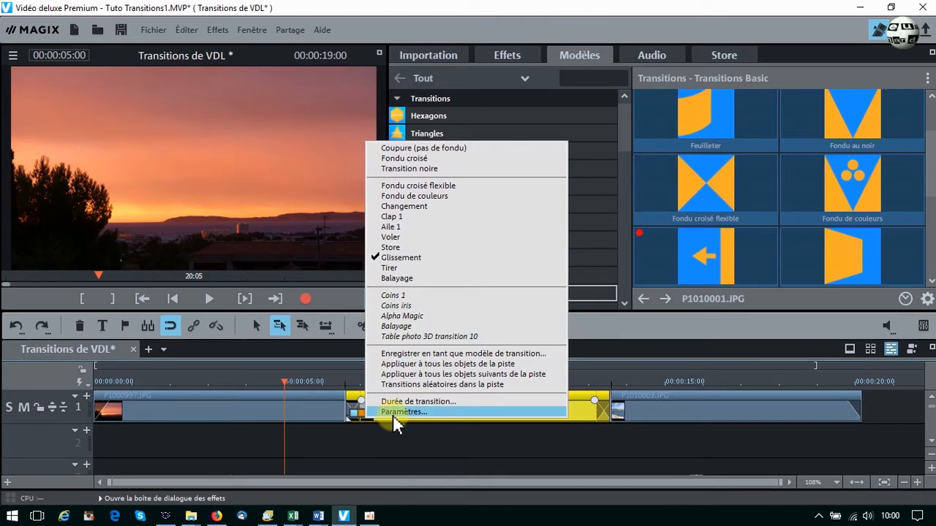
left_click(392, 413)
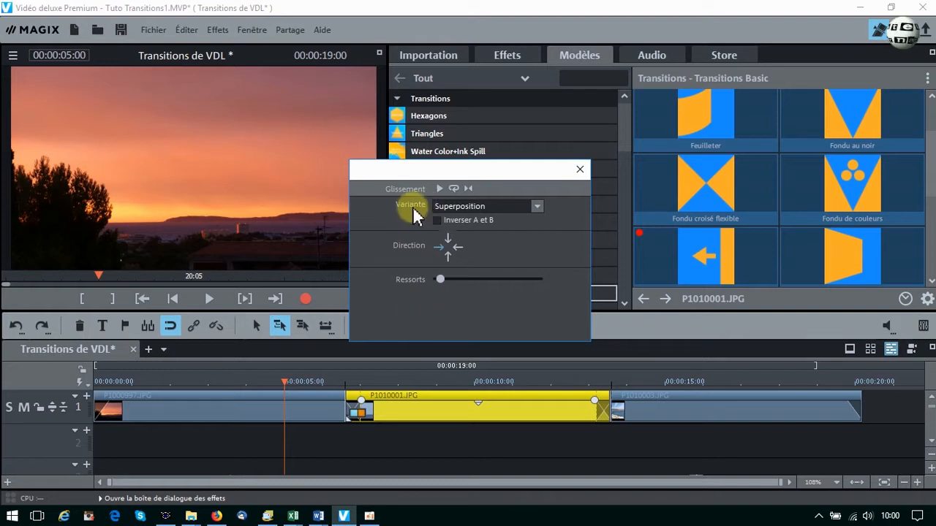
left_click(538, 207)
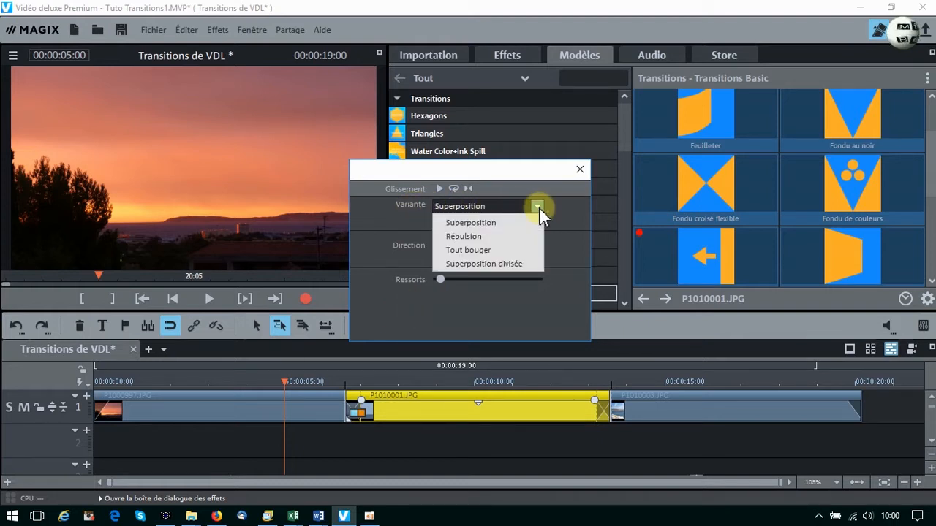
left_click(440, 190)
left_click(439, 189)
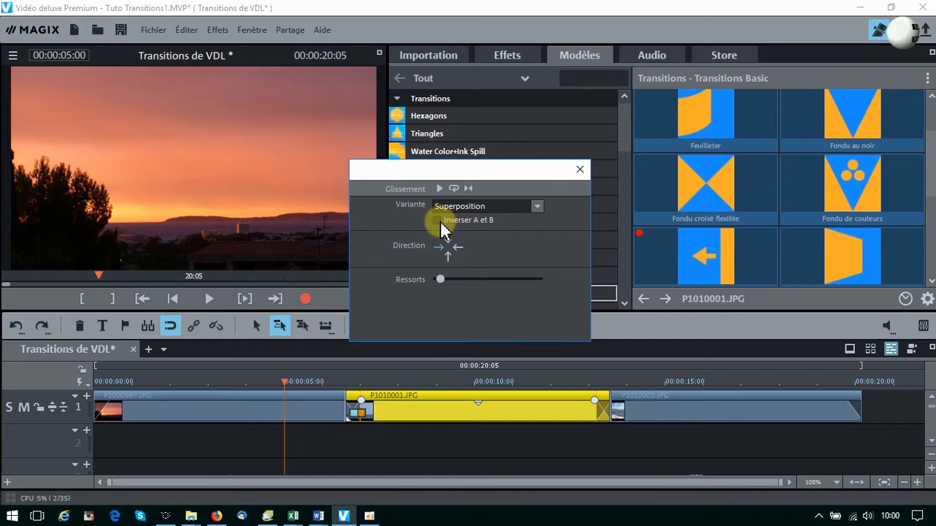
left_click(440, 221)
left_click(440, 189)
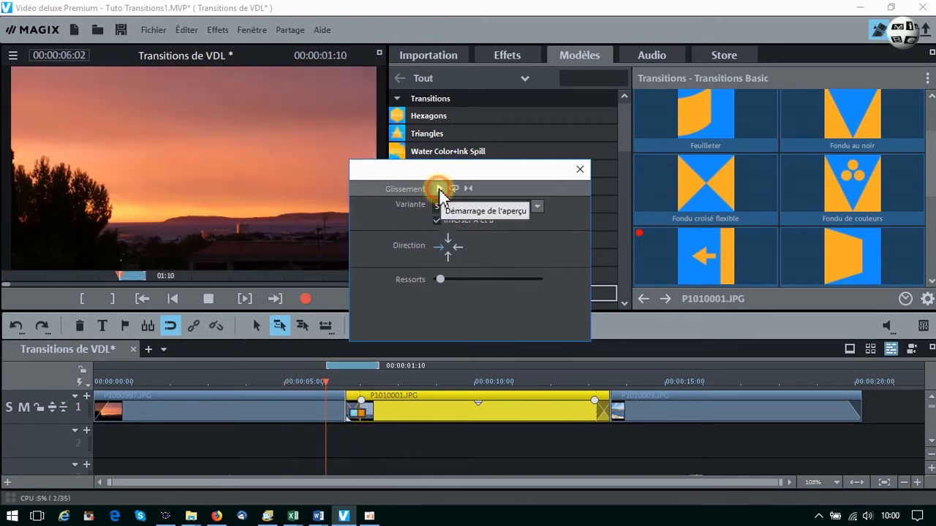
left_click(438, 220)
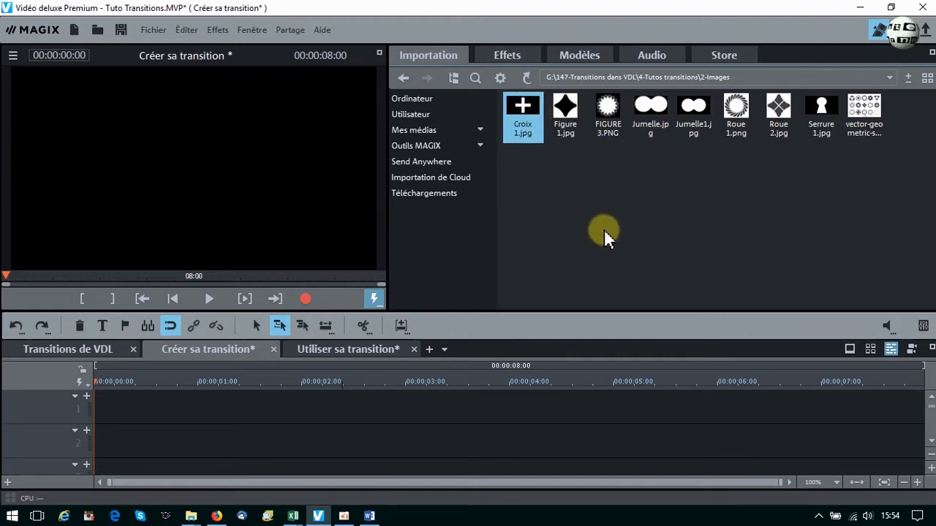
Place Croix 1.jpg at the start of track 1 and apply the Position / Taille effect to it
left_click_drag(528, 109, 117, 411)
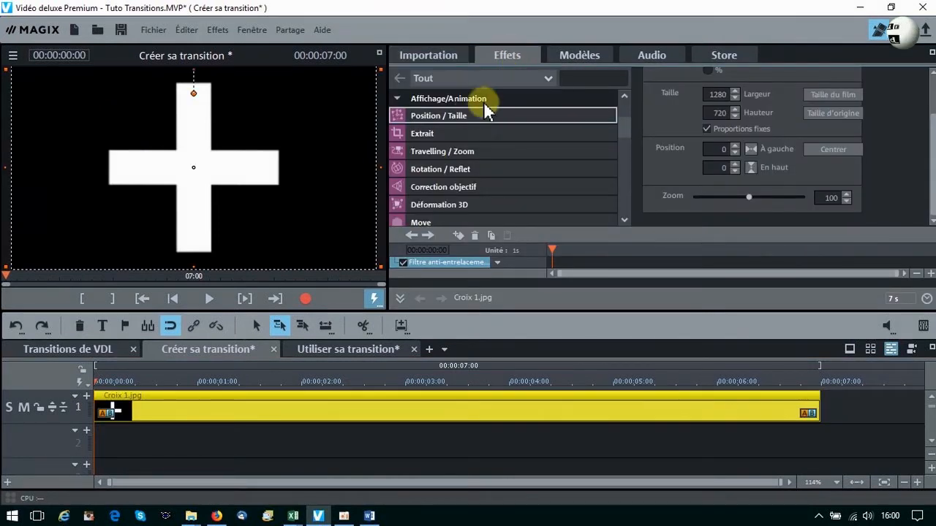
left_click_drag(466, 116, 148, 402)
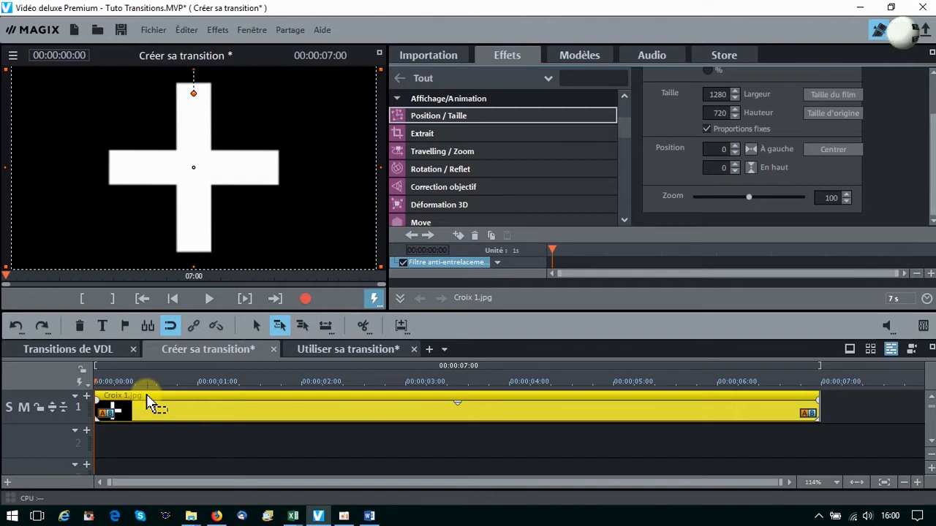
left_click_drag(146, 402, 147, 404)
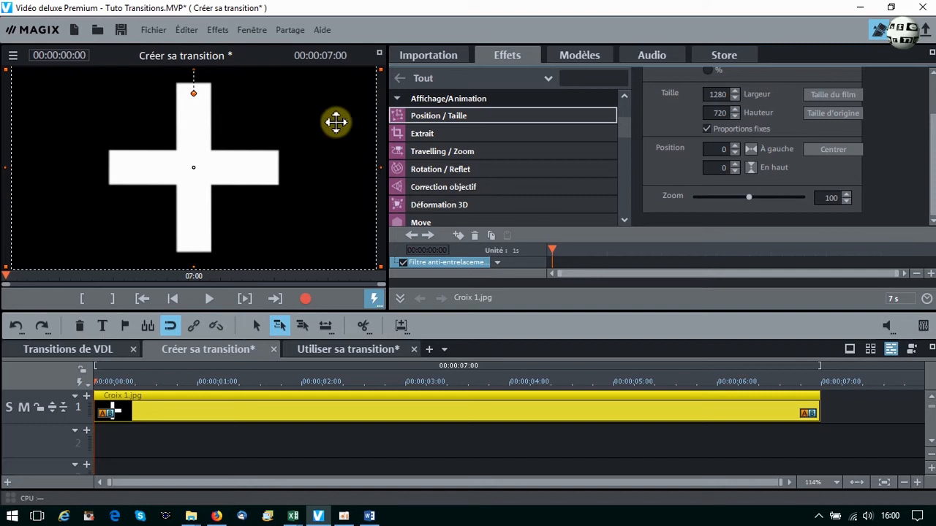
Reduce the cross image's zoom to the minimum of 1 and set a keyframe at the start of the clip
double_click(823, 199)
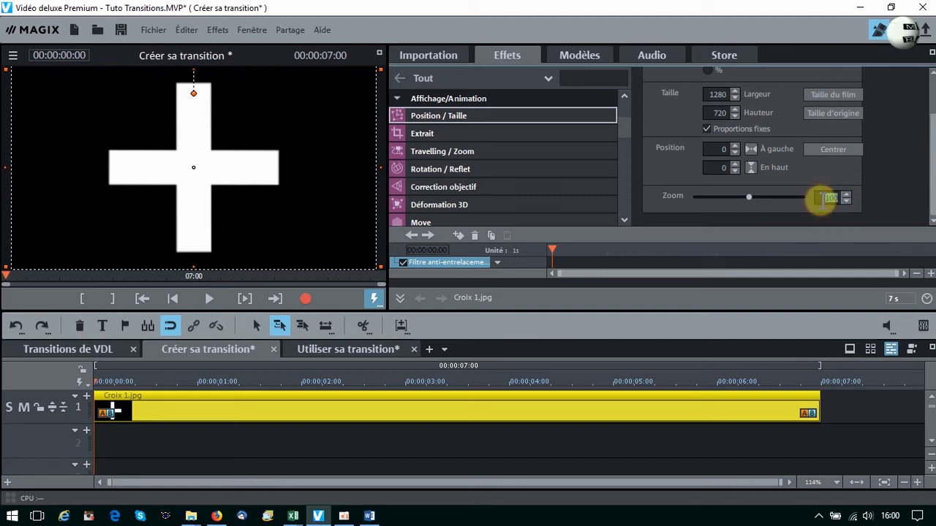
type("0")
left_click(458, 235)
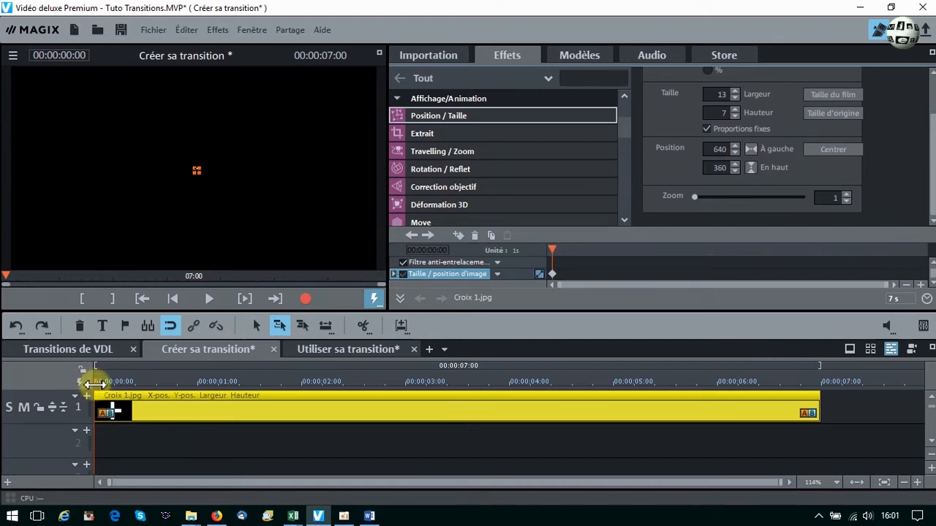
Create a second size keyframe at 2 seconds with the cross image's zoom set to 500
left_click(198, 385)
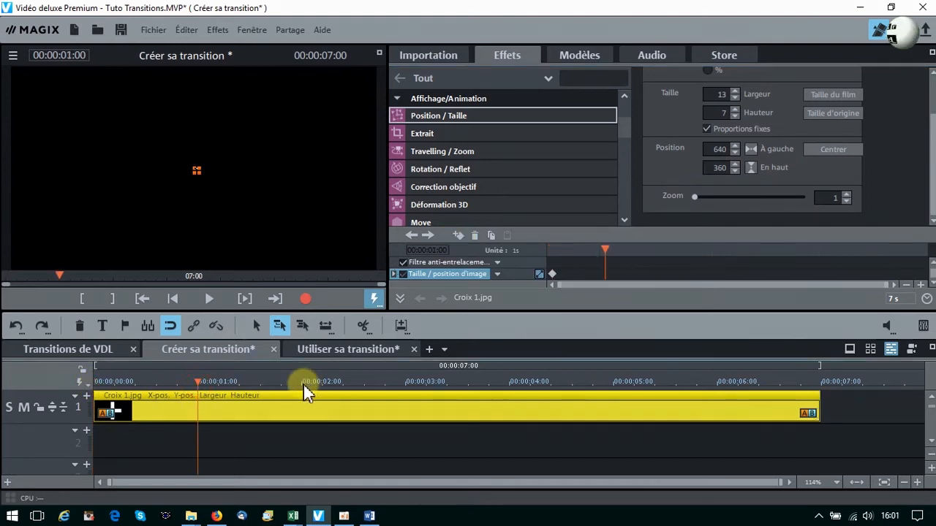
left_click(302, 383)
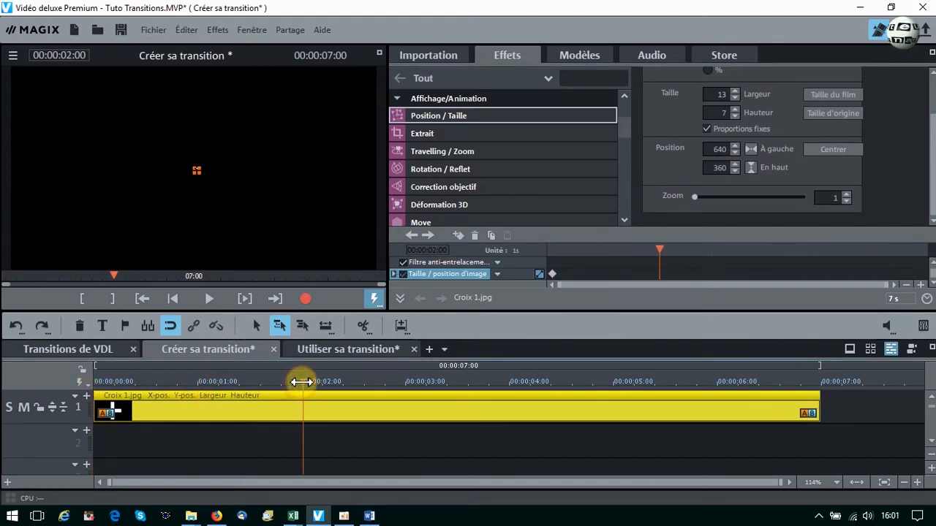
left_click(824, 196)
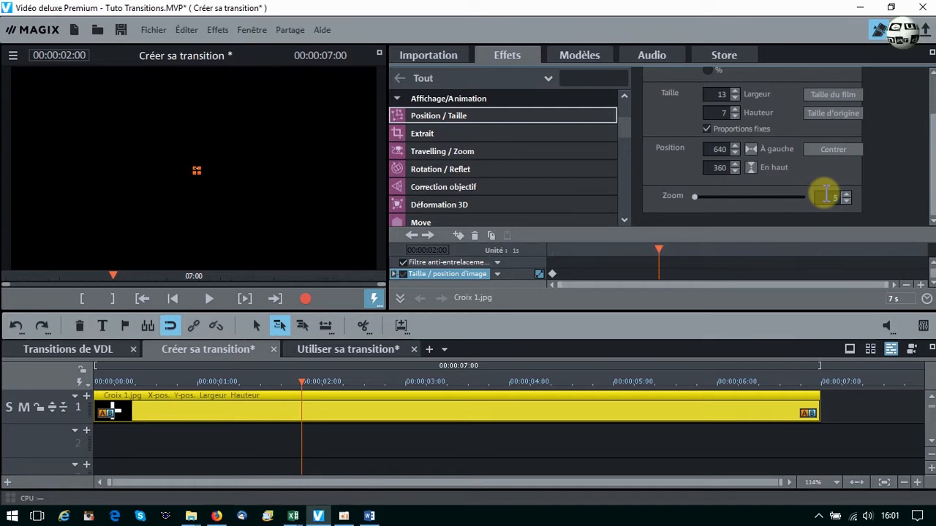
key("Return")
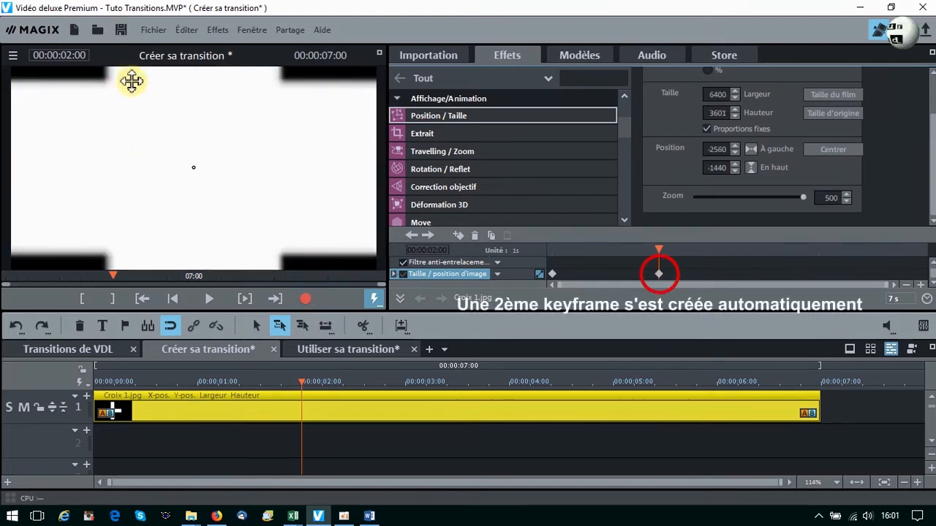
Raise the zoom at the 2-second keyframe to 580 and fine-tune it to 630 so the white cross fills the frame
double_click(825, 199)
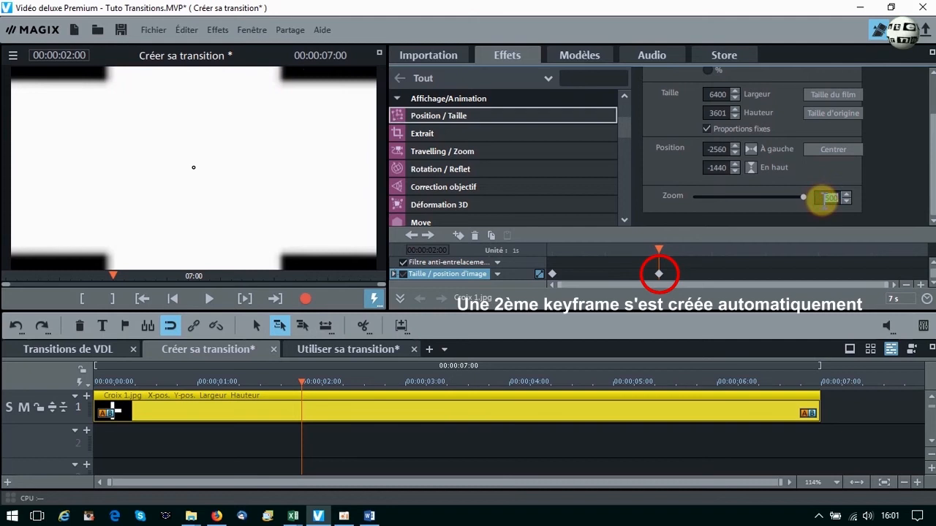
key("Return")
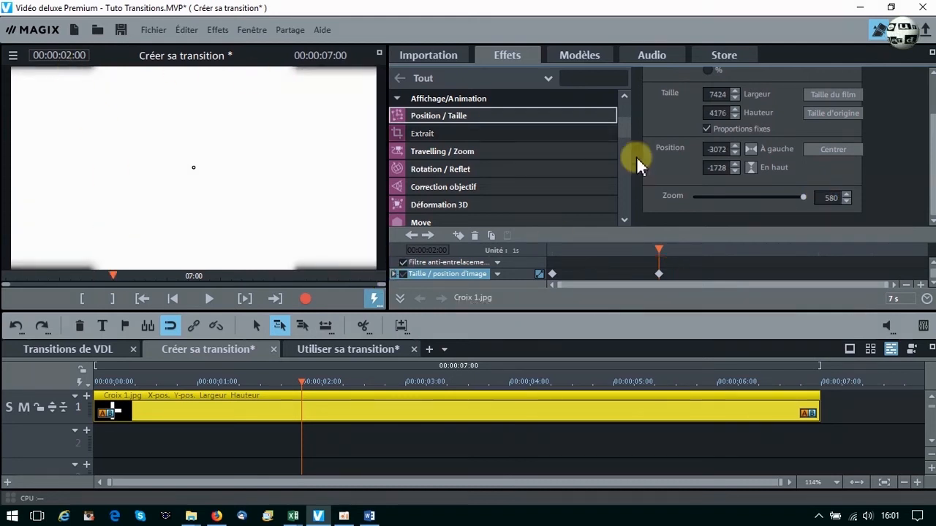
left_click(846, 196)
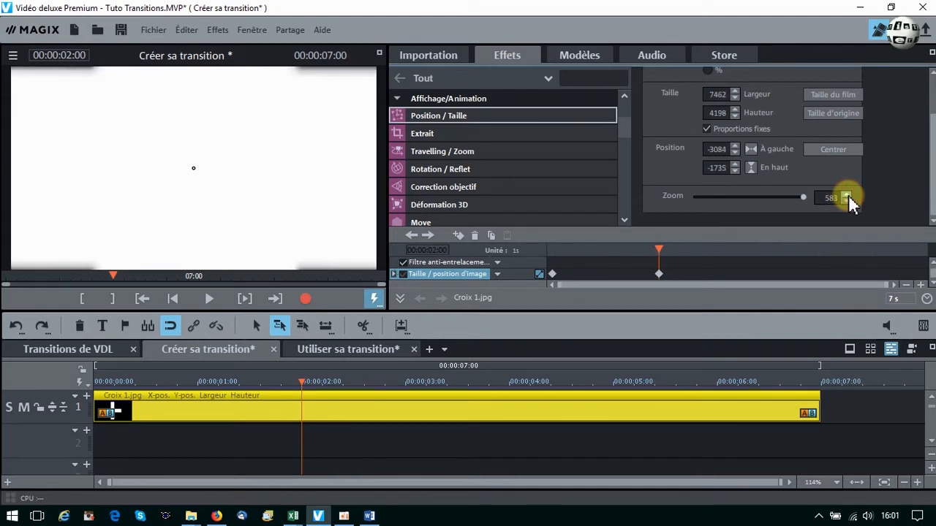
left_click(848, 198)
left_click(848, 198)
left_click(847, 199)
left_click(846, 198)
left_click(846, 198)
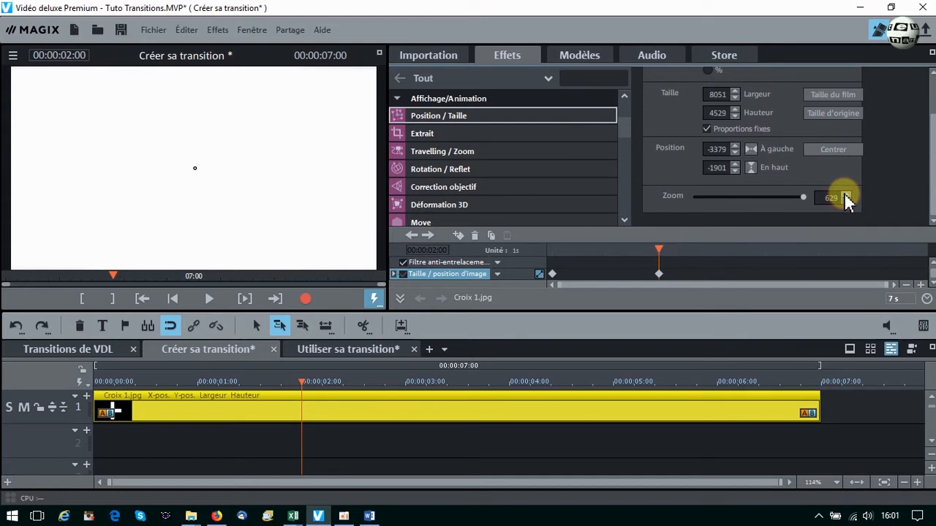
left_click(846, 197)
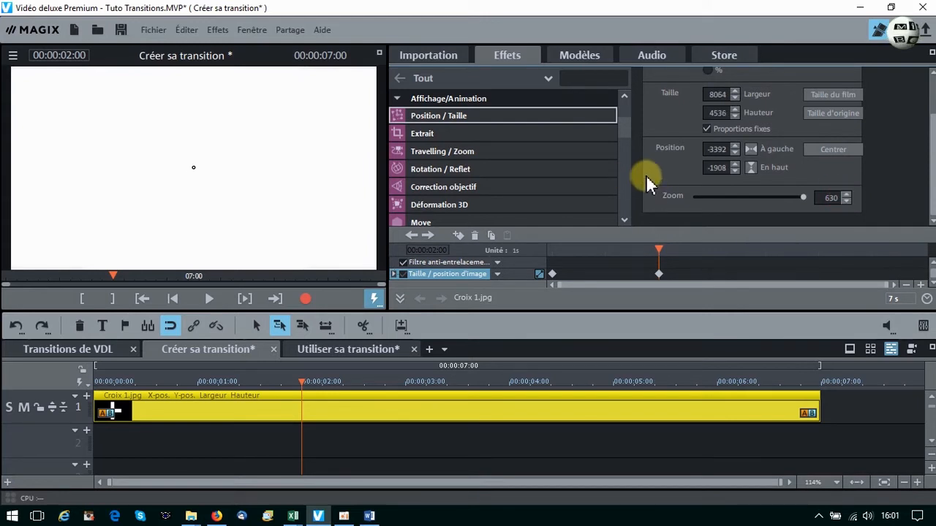
Play the cross's zoom animation twice from the start of the clip to check how it fills the frame
left_click(173, 299)
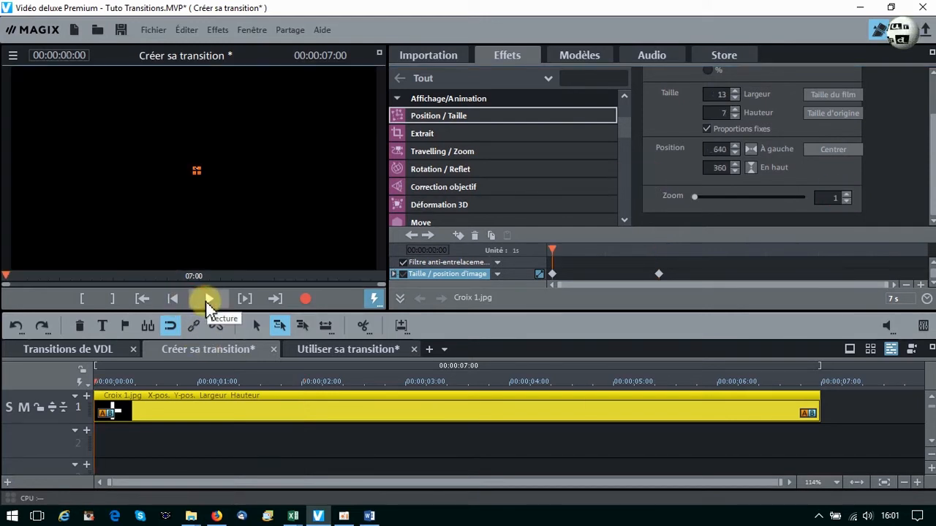
left_click(207, 301)
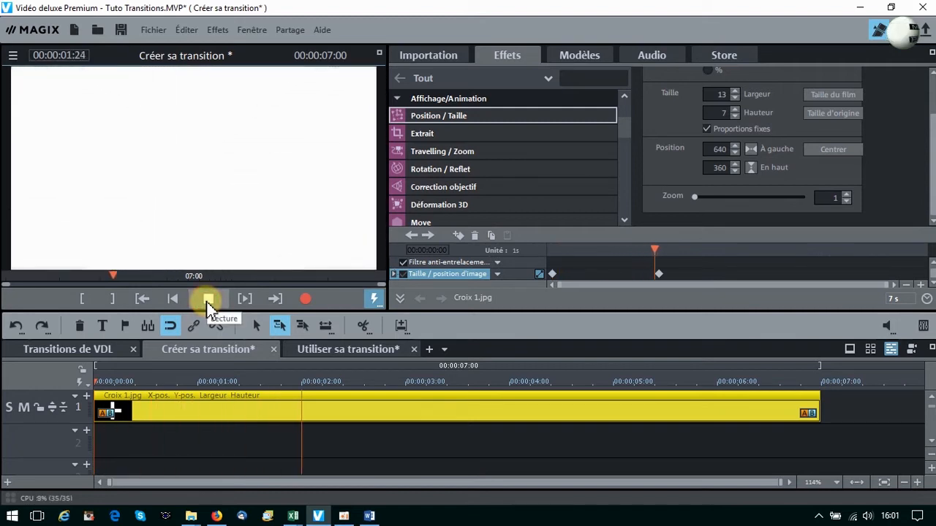
left_click(207, 301)
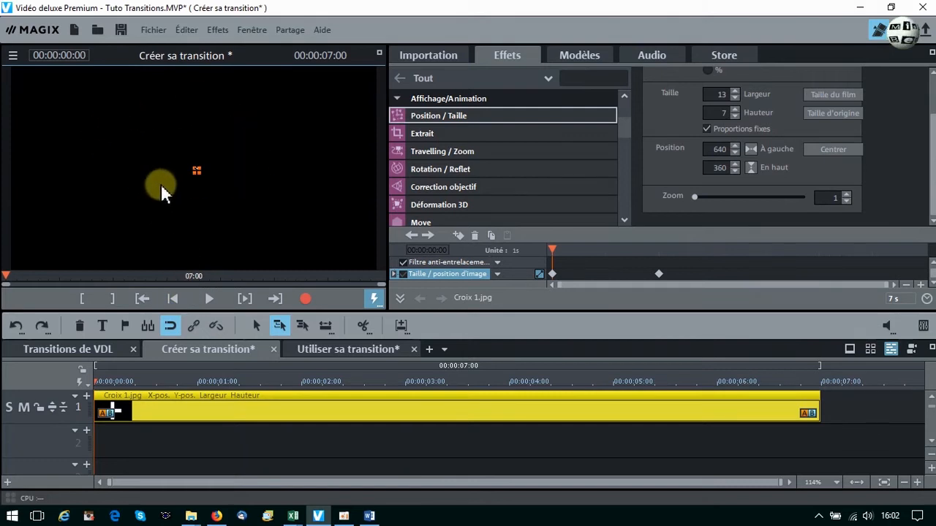
left_click(207, 300)
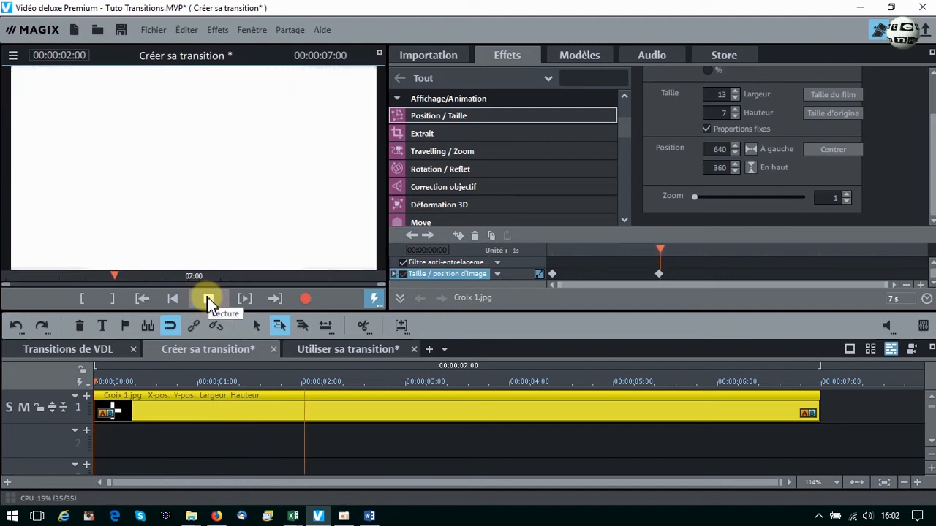
left_click(207, 300)
Cut the Croix 1.jpg clip at 00:00:02:05, five frames past the second keyframe, and delete the remaining part
left_click(300, 382)
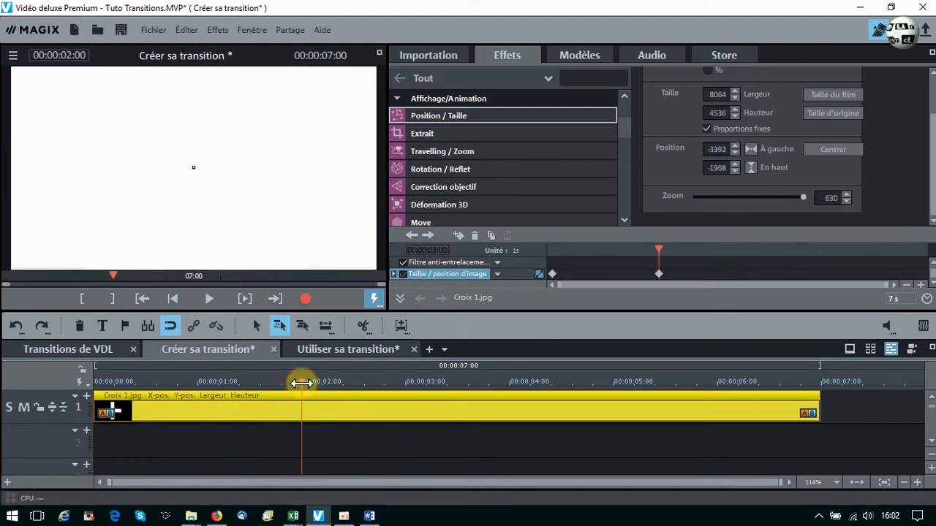
key("Right")
key("Right")
key("Right")
key("Right")
key("Right")
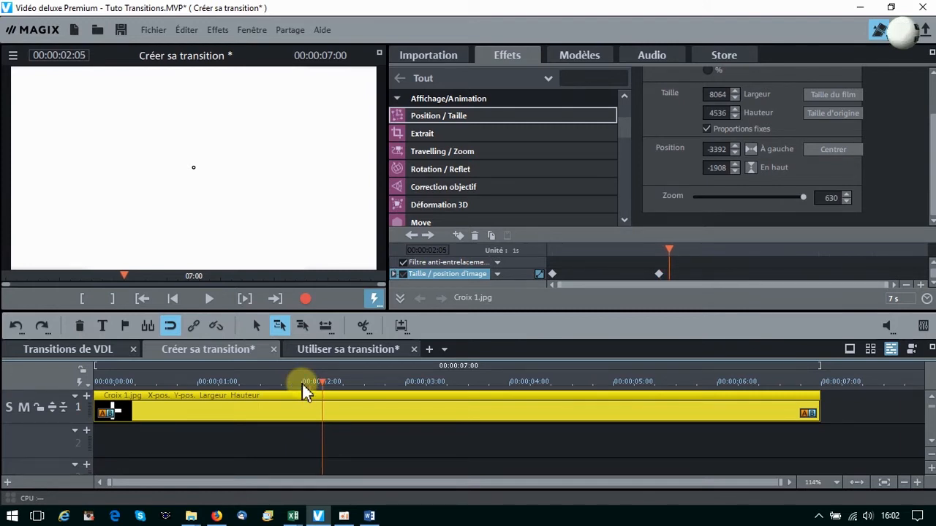
left_click(364, 327)
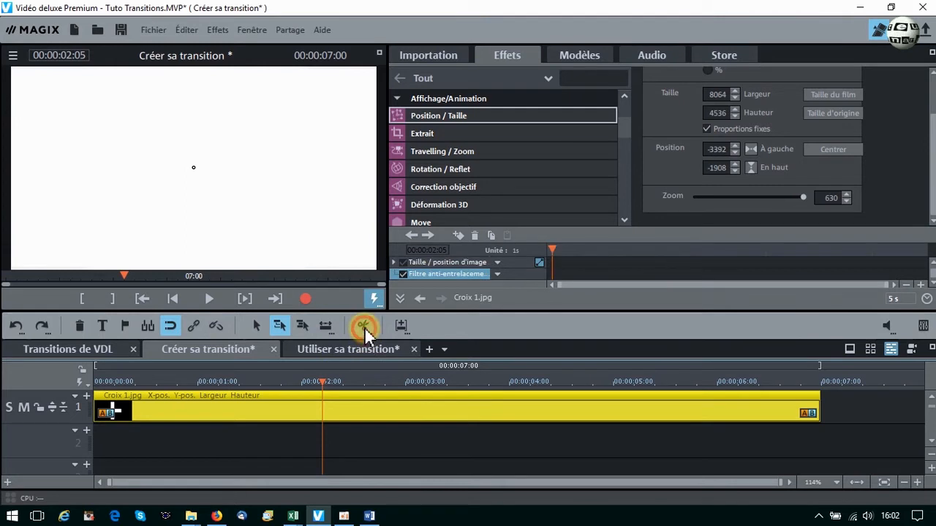
right_click(414, 407)
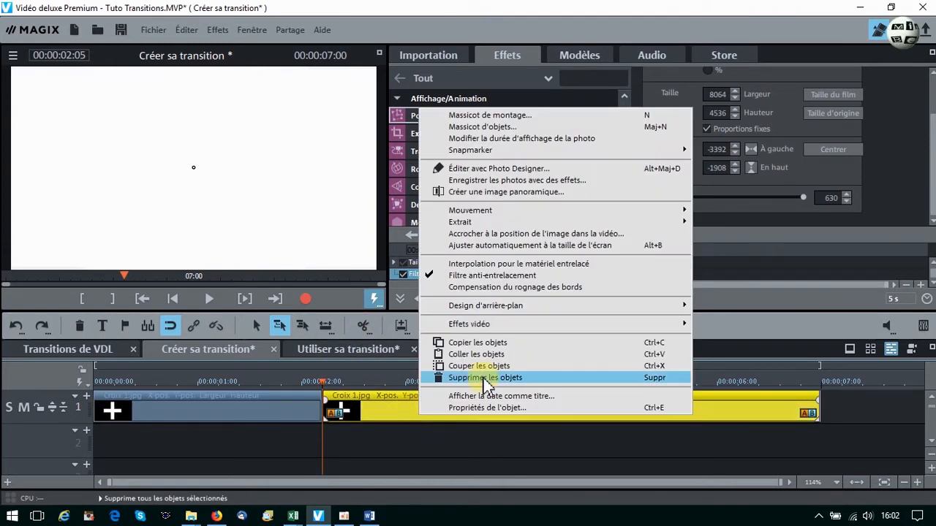
left_click(484, 379)
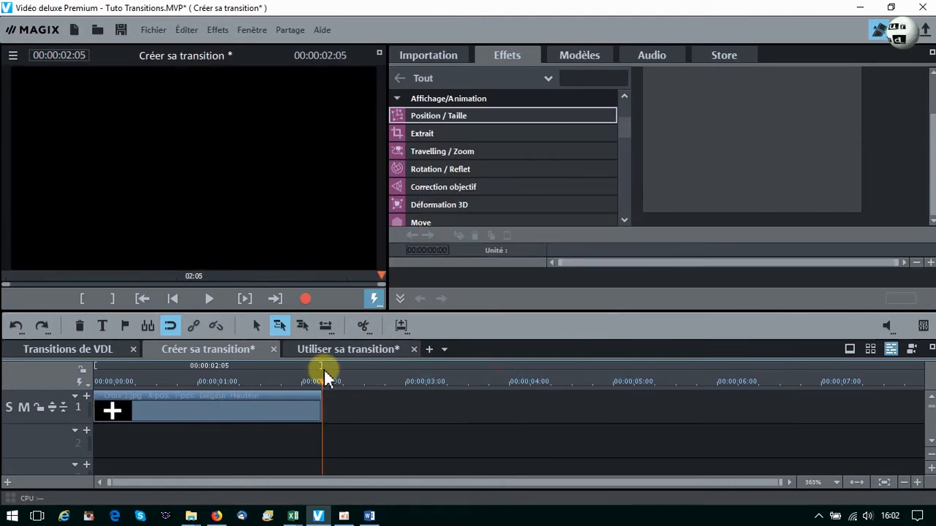
Set the cross image's Rotation / Reflet in-plane rotation to 3600 at the 2-second keyframe
left_click_drag(323, 381, 302, 378)
left_click(256, 395)
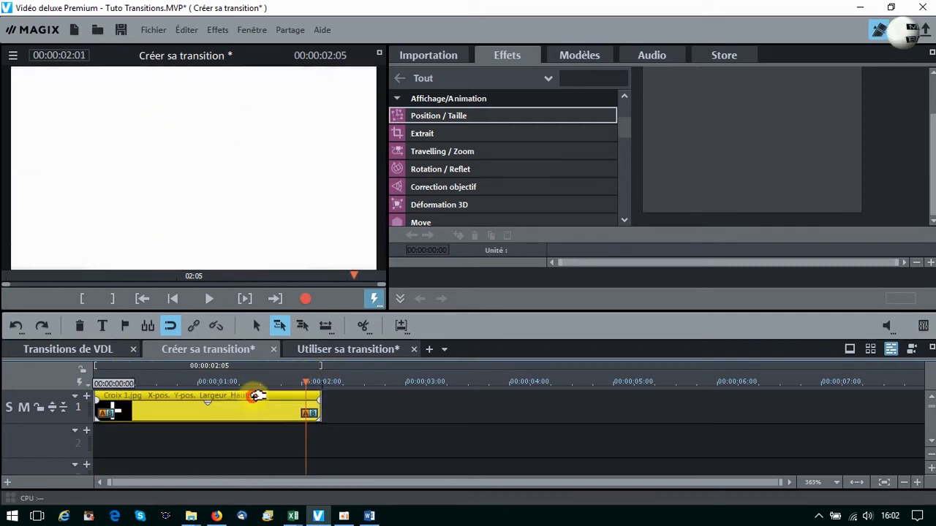
left_click_drag(899, 268, 897, 262)
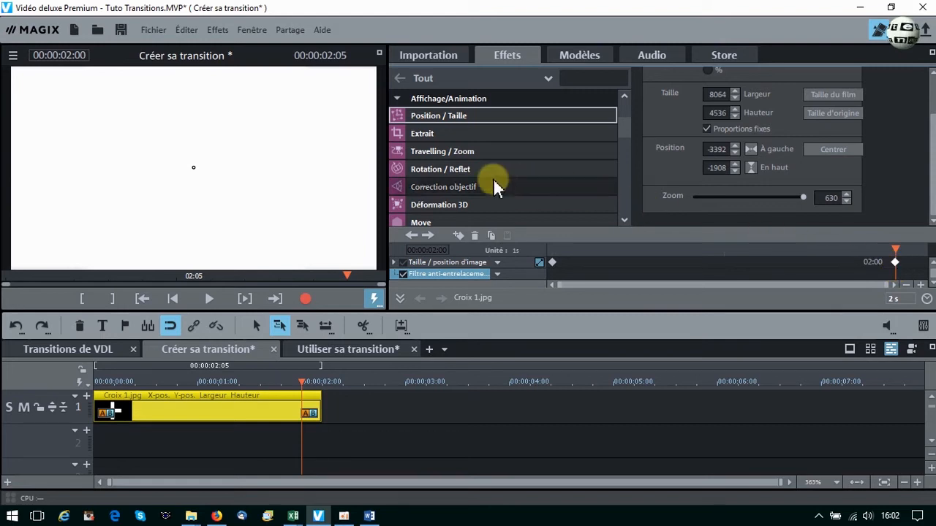
left_click(447, 169)
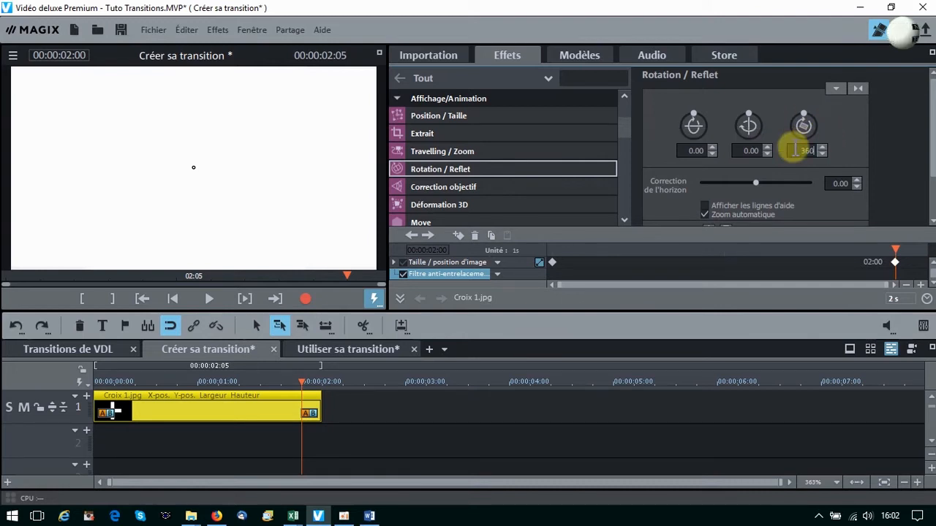
key("Return")
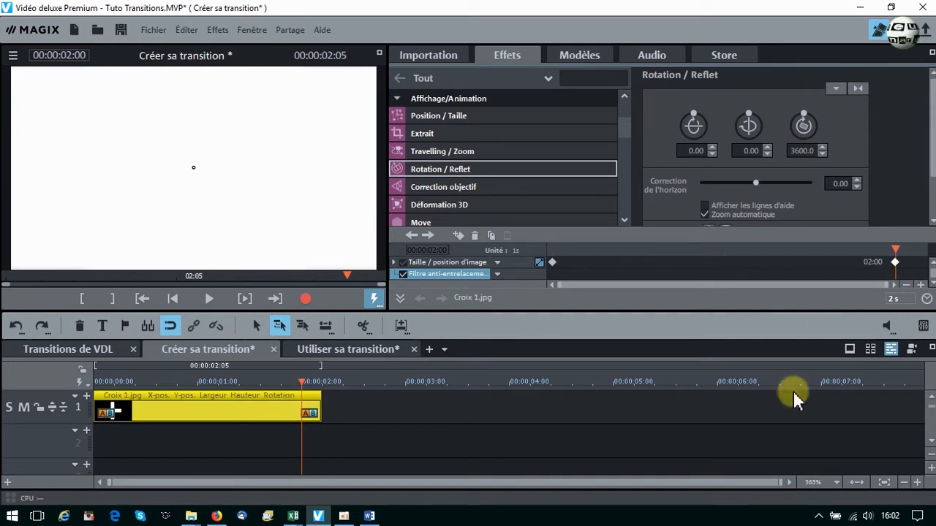
Play the clip from the start to check the cross's combined rotation and zoom animation
left_click(174, 297)
left_click(205, 300)
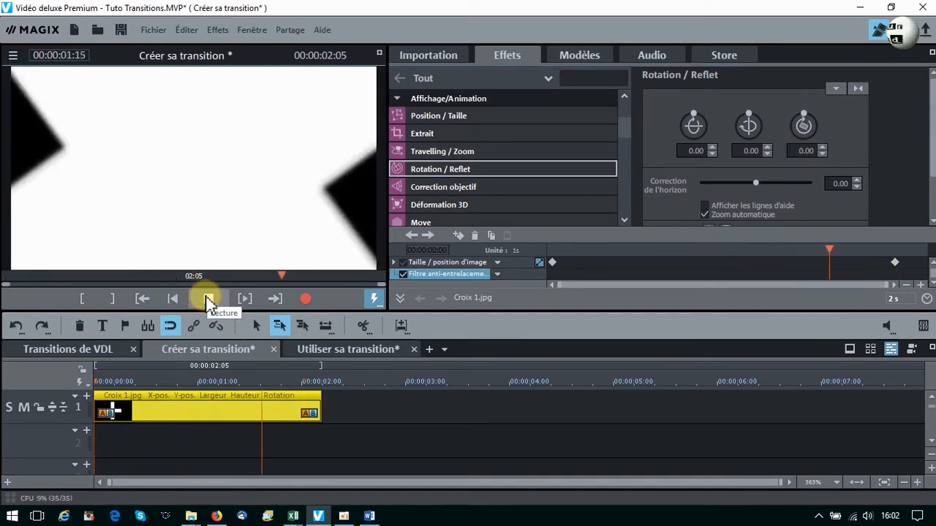
left_click(209, 300)
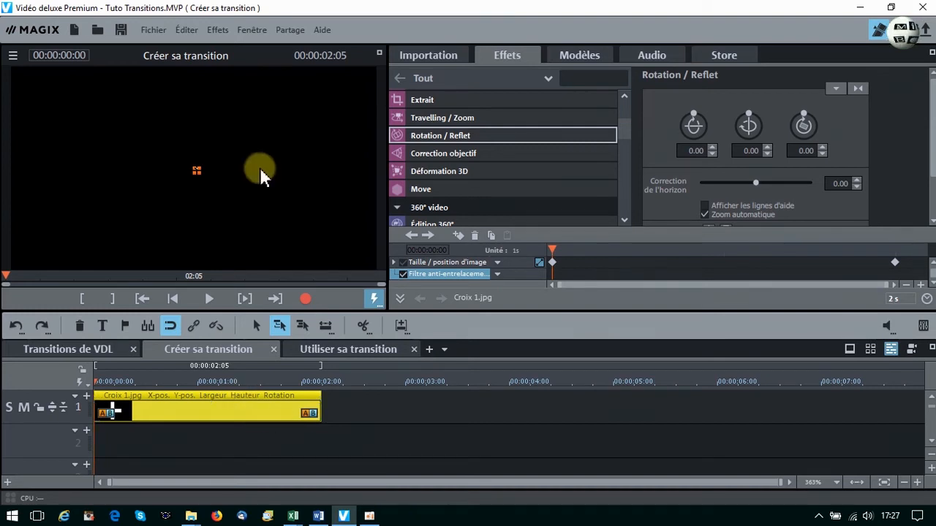
Start exporting the film as a transition and examine the default file name and location
left_click(162, 30)
left_click(166, 30)
left_click(162, 30)
mouse_move(189, 135)
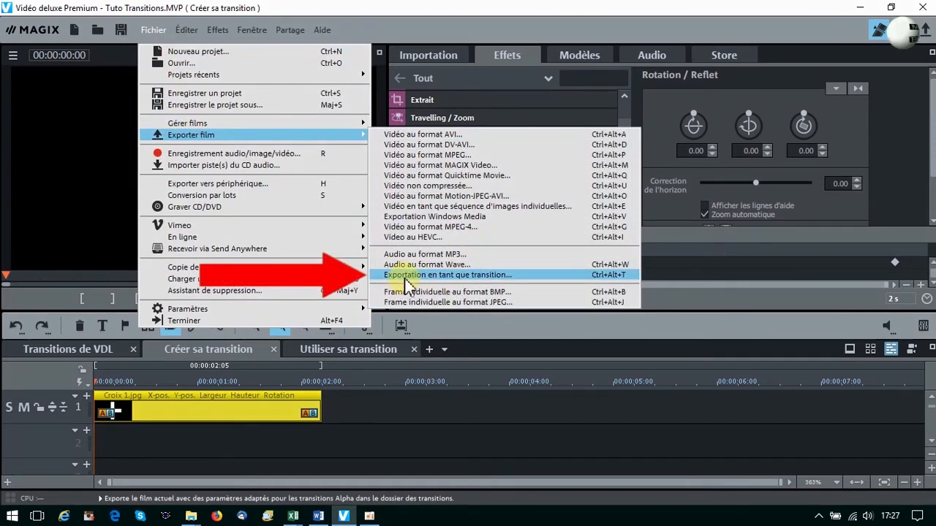
left_click(489, 276)
left_click_drag(429, 129, 324, 66)
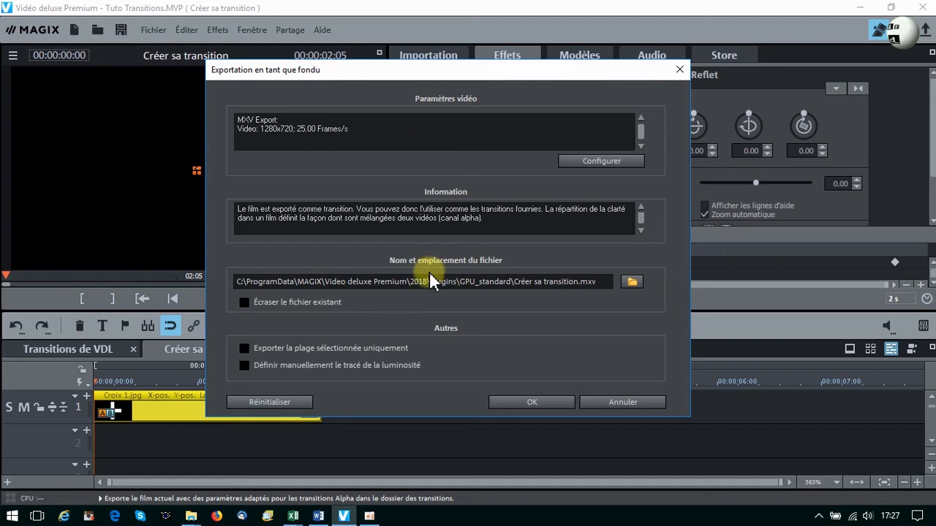
left_click_drag(236, 282, 457, 281)
left_click(580, 303)
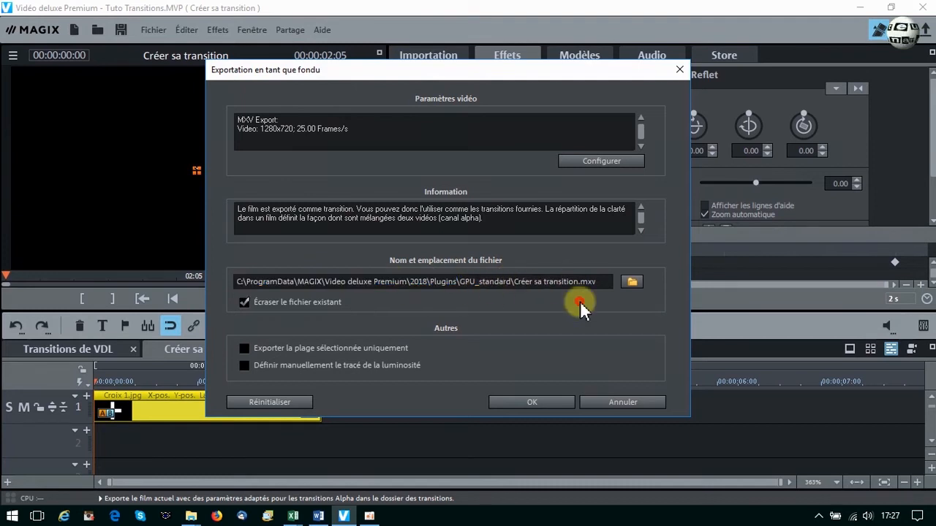
Create a folder named 0-Mes Transitions in the Plugins folder and open it as the export destination
left_click(633, 283)
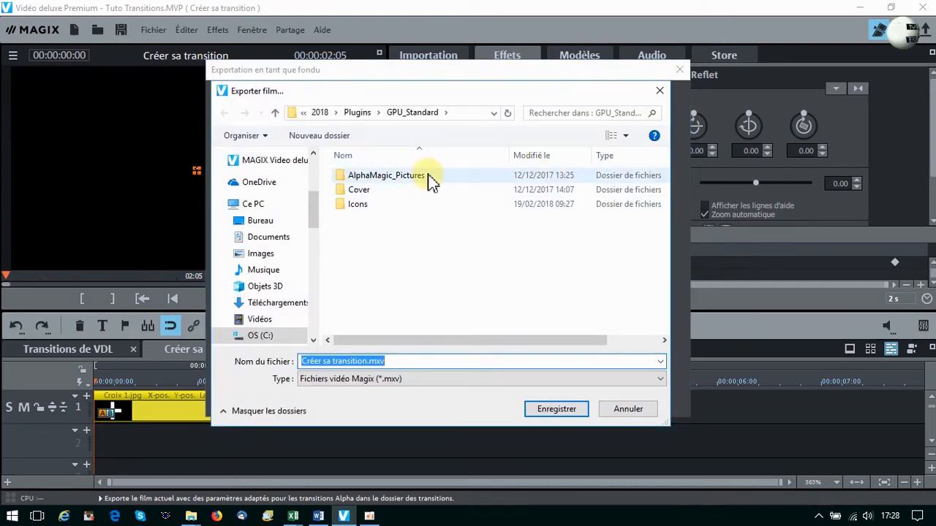
left_click(358, 113)
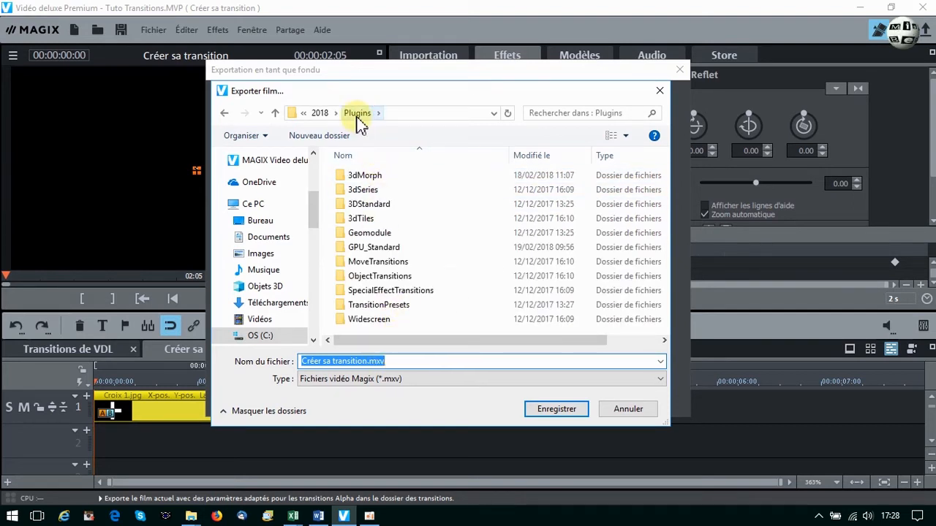
left_click(333, 136)
type("0-")
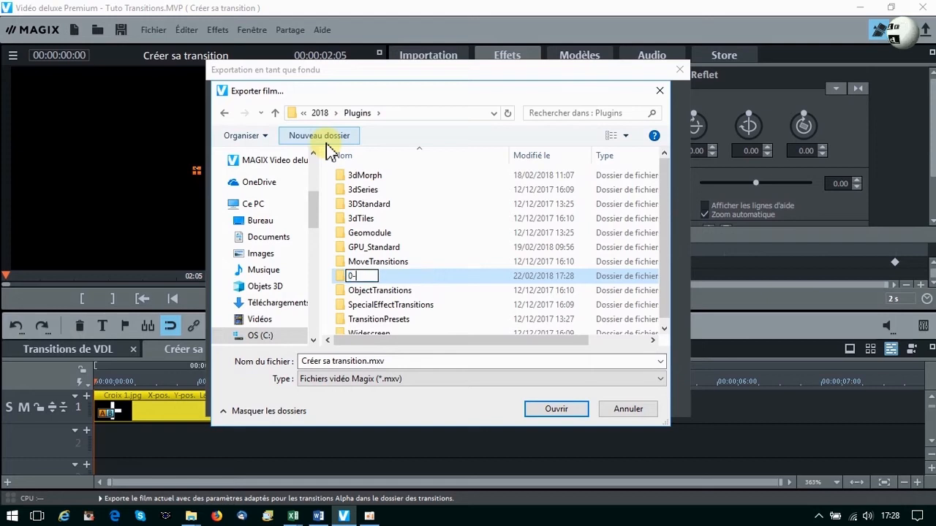
type("Mes Transition")
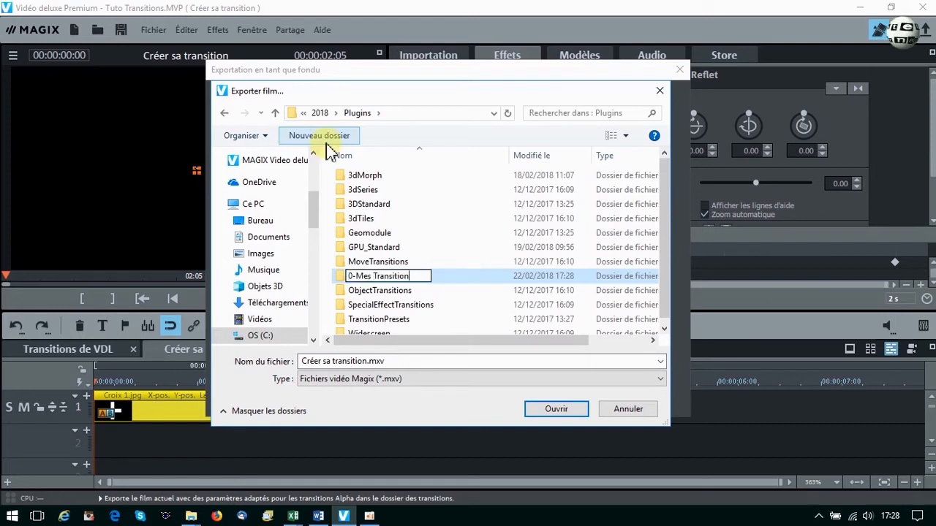
type("s")
key("Return")
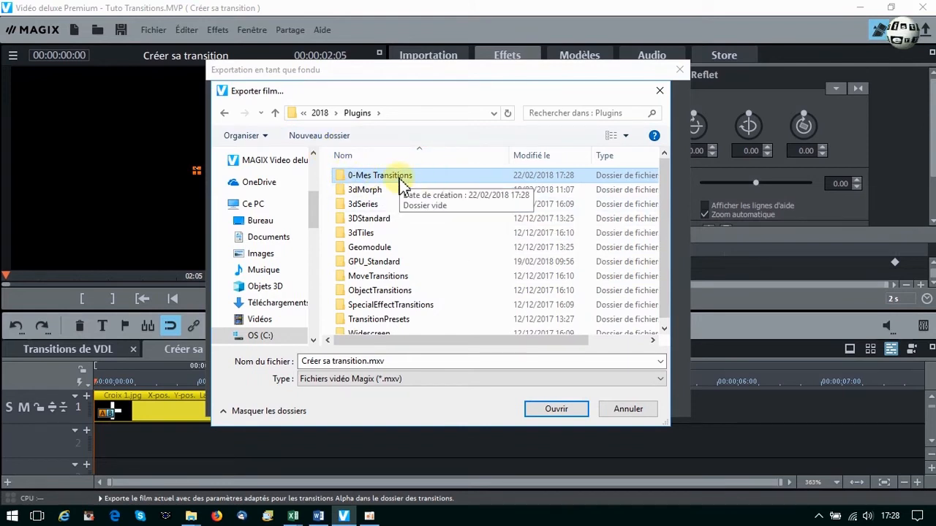
double_click(361, 176)
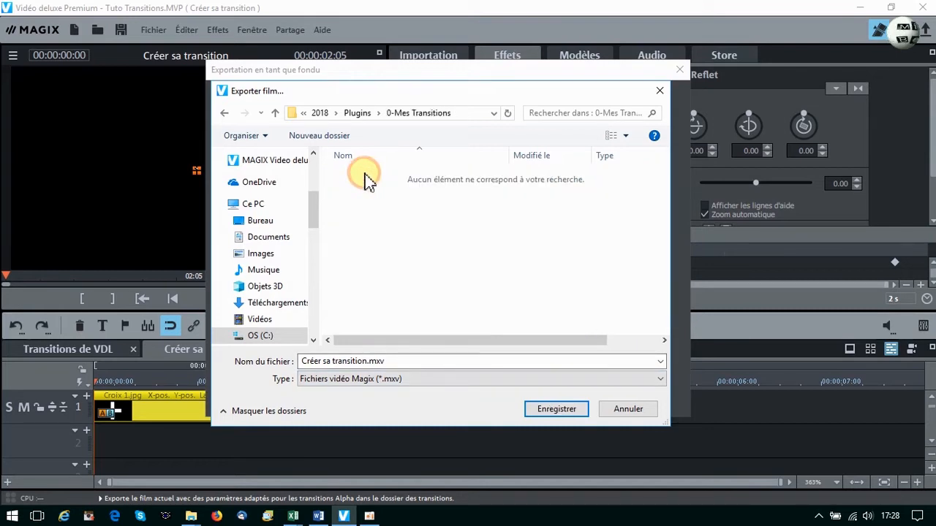
Name the transition file Croix-Tourne.mxv, check its destination path, and export it
left_click(302, 361)
left_click_drag(367, 359, 297, 360)
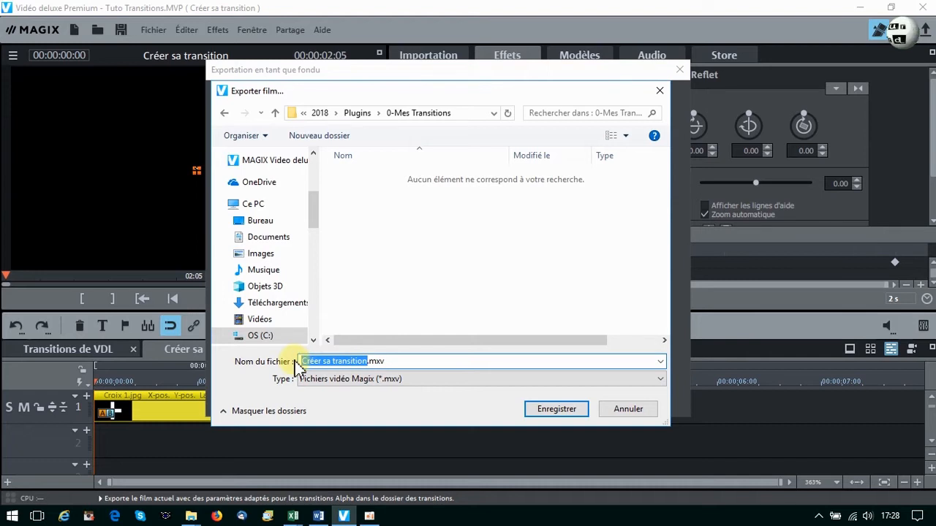
type("Cro")
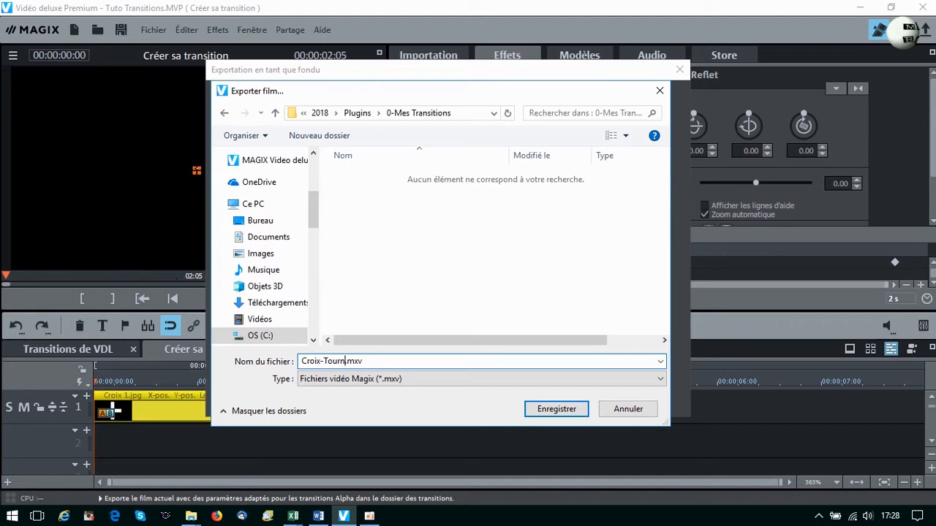
type("ix-Tourne")
left_click_drag(352, 361, 367, 361)
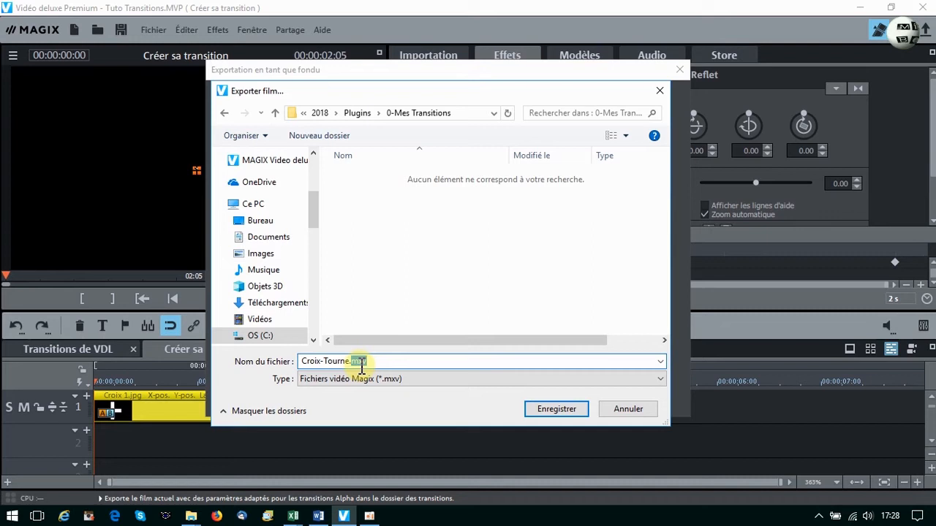
left_click(543, 406)
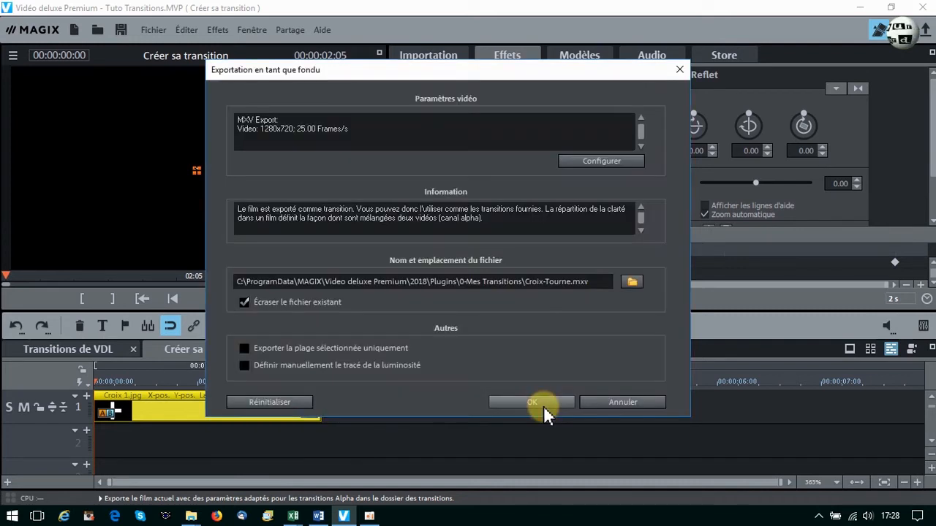
left_click_drag(237, 282, 528, 282)
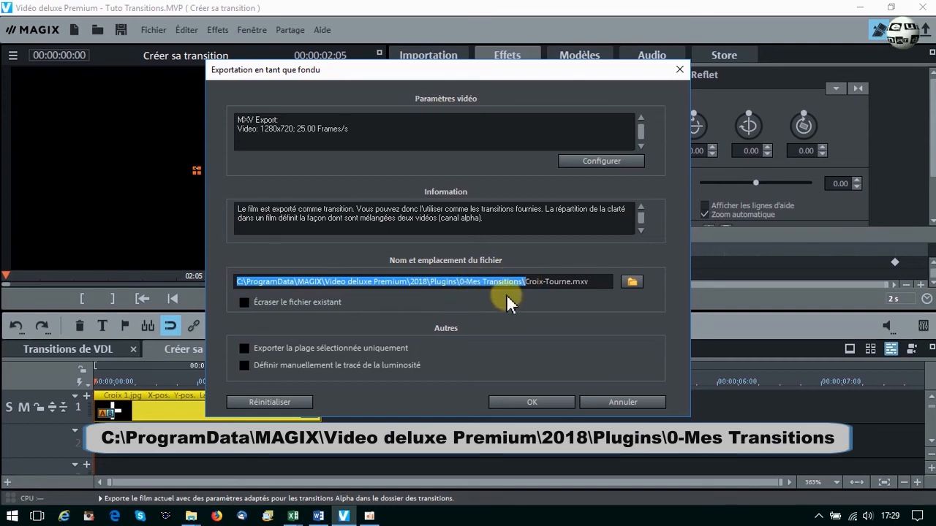
left_click(531, 400)
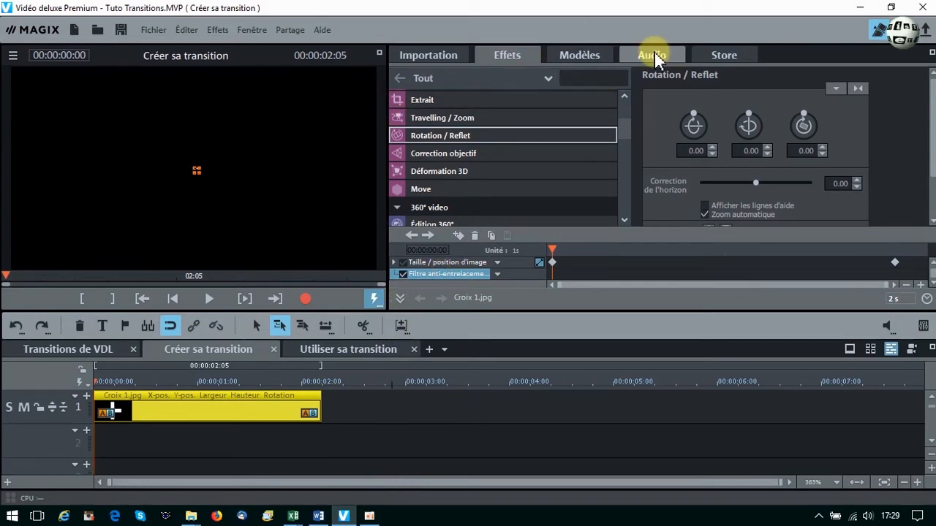
Look through the Transitions template categories and the contents of Transitions Basic
left_click(577, 56)
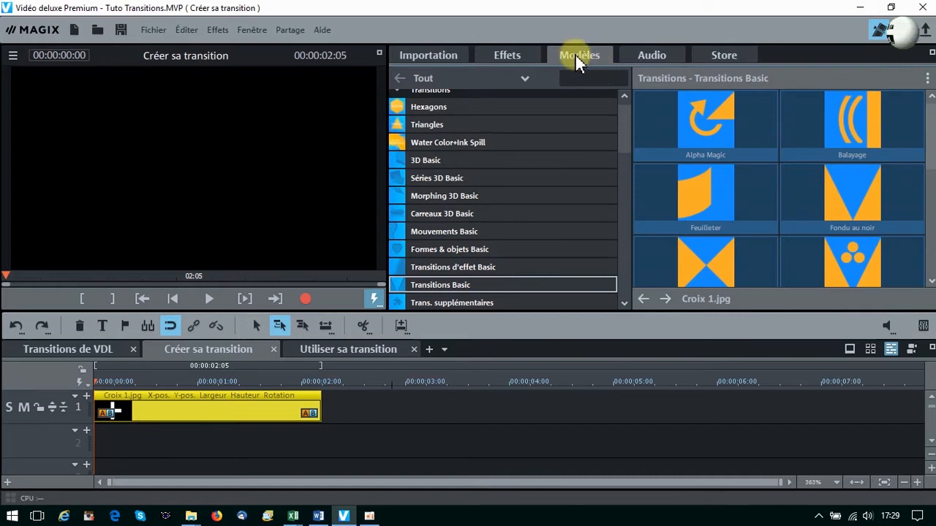
scroll(483, 108, "up", 1)
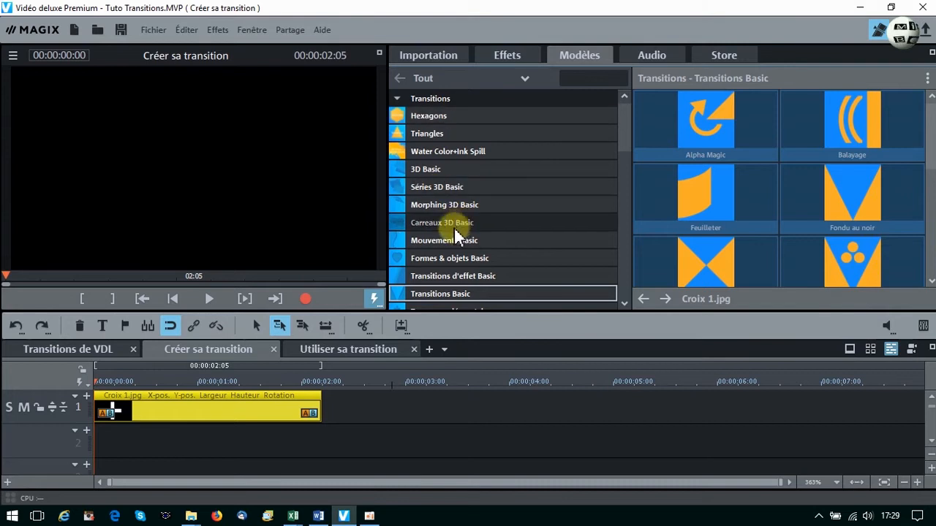
mouse_move(729, 111)
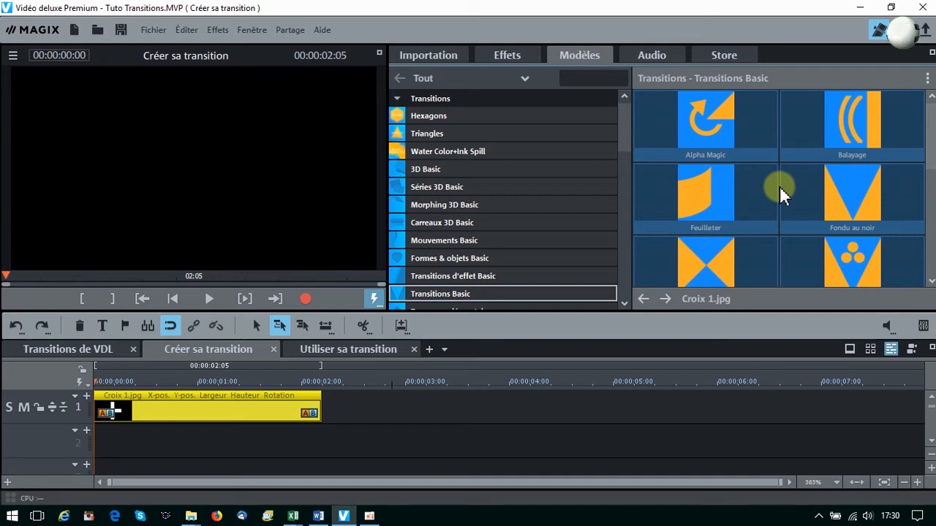
Start creating a new link in the import list and browse to the MAGIX folder under ProgramData
left_click(421, 58)
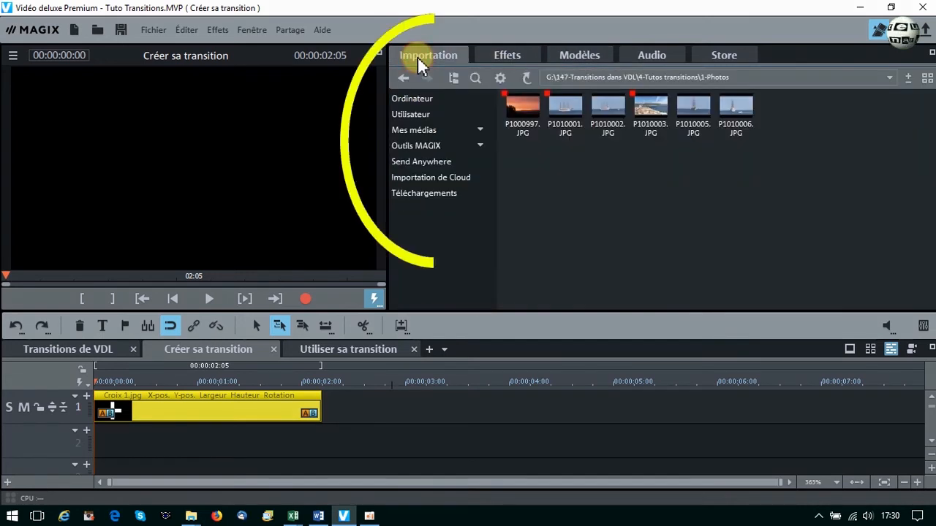
right_click(416, 147)
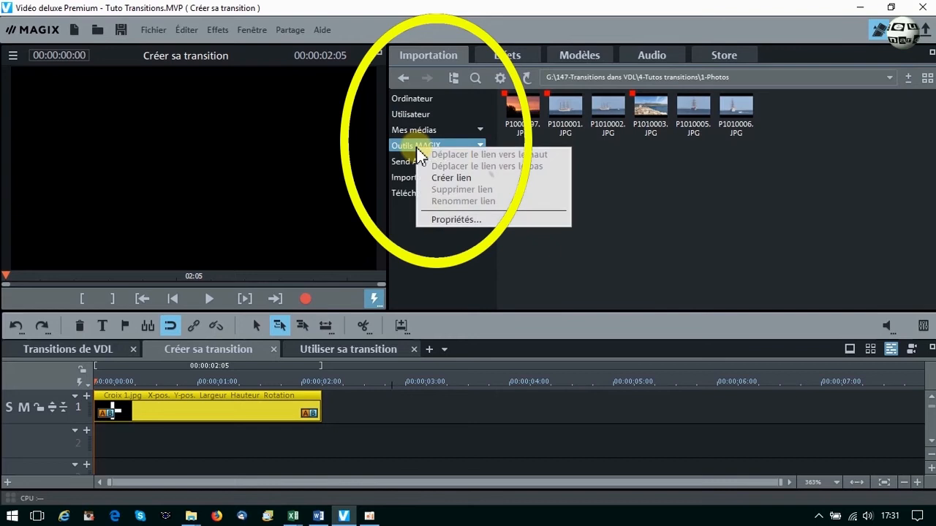
left_click(449, 179)
left_click_drag(772, 139, 769, 182)
left_click(627, 209)
scroll(653, 186, "down", 2)
scroll(657, 189, "down", 1)
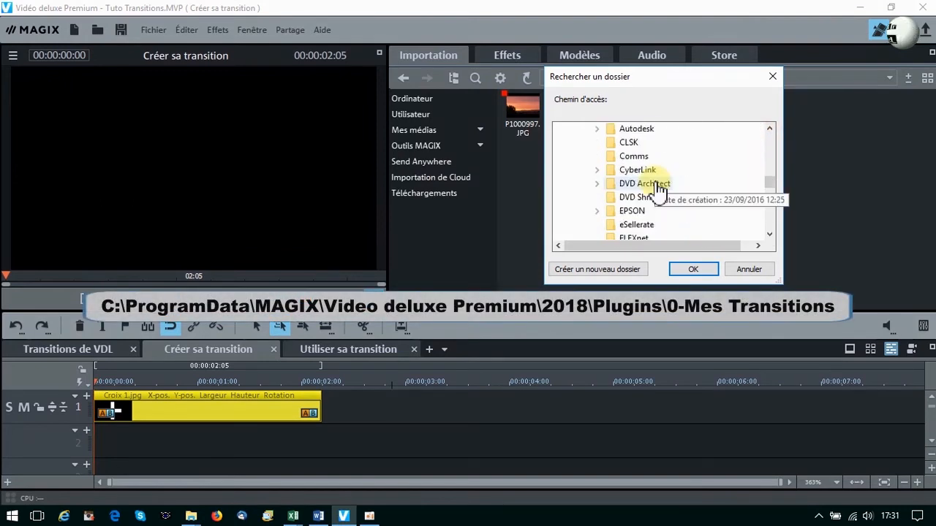
scroll(658, 189, "down", 1)
scroll(658, 190, "down", 2)
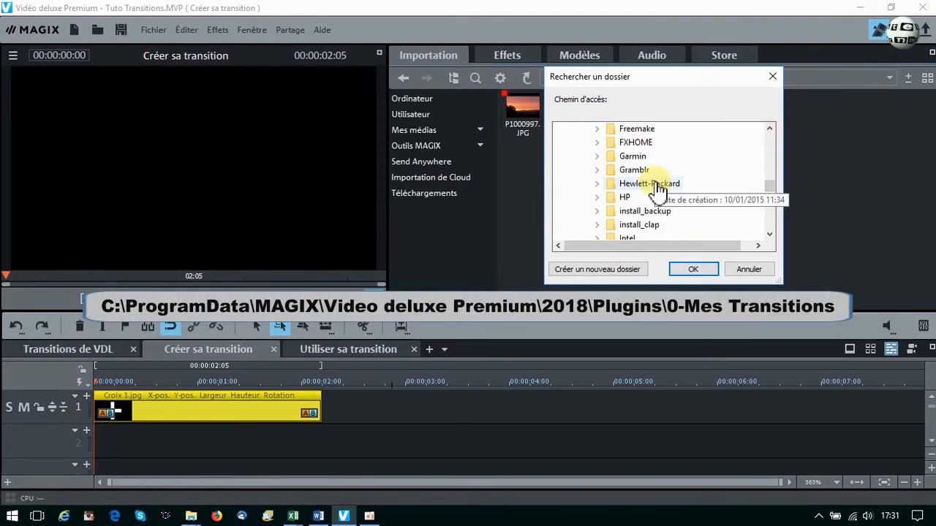
scroll(656, 190, "down", 4)
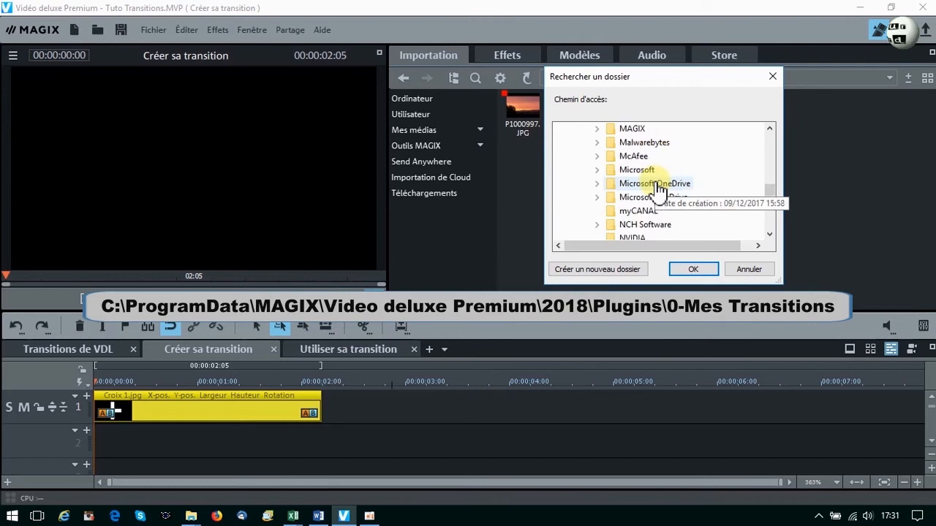
left_click(642, 129)
Choose Video deluxe Premium\2018\Plugins\0-Mes Transitions as the link's target folder
scroll(653, 146, "down", 5)
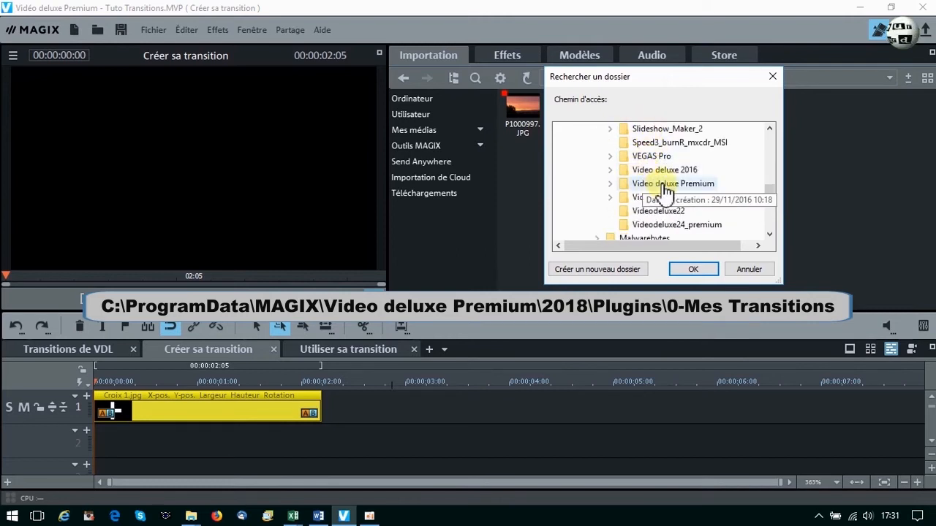
left_click(661, 184)
left_click(653, 196)
scroll(687, 199, "down", 4)
scroll(673, 164, "up", 2)
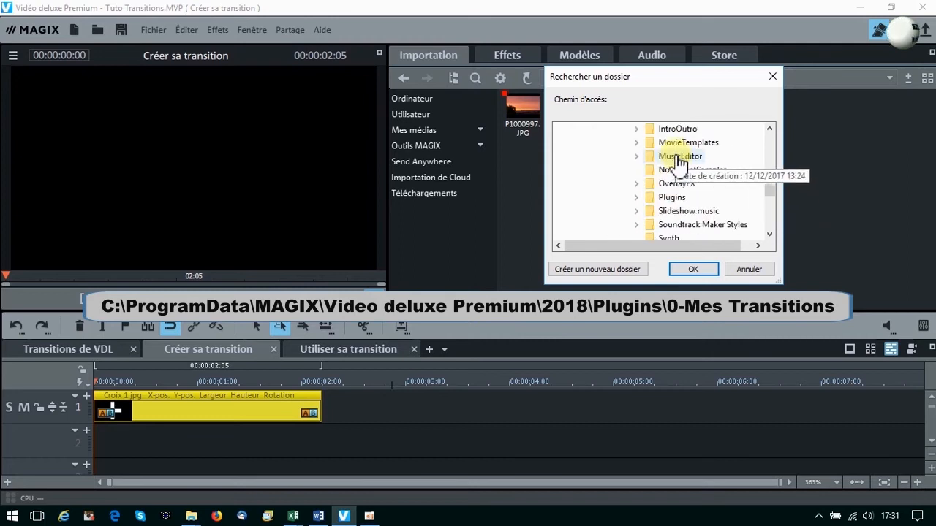
left_click(669, 197)
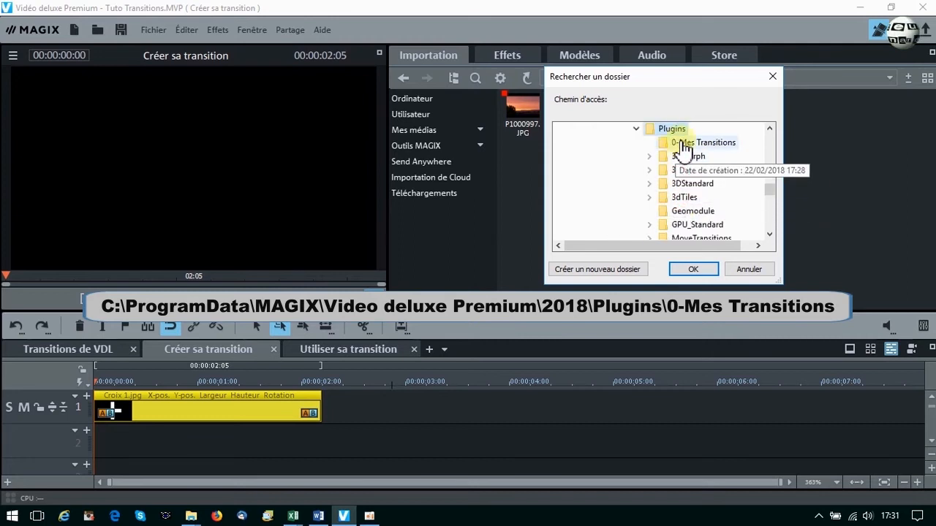
left_click(682, 145)
left_click(692, 270)
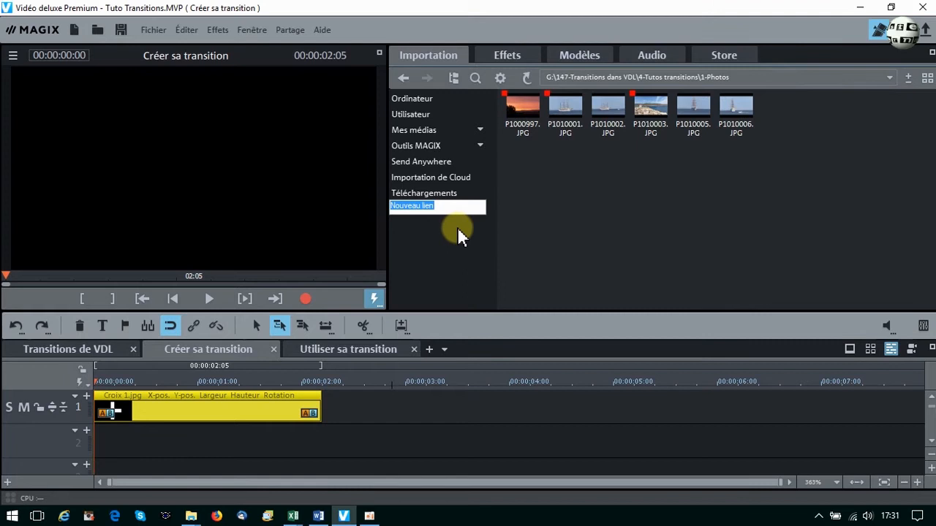
Name the new link Mes transitions (MXV) and open it
type("Mes transitions")
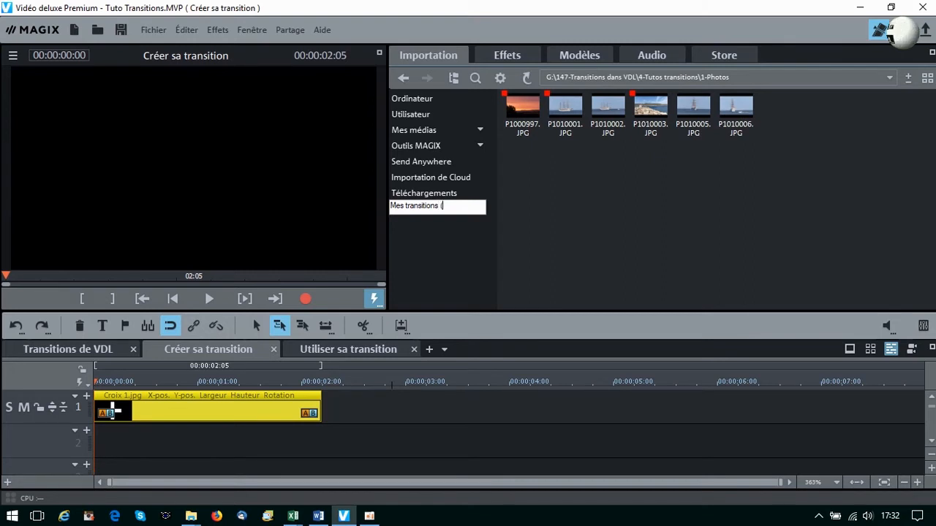
type("(MXV")
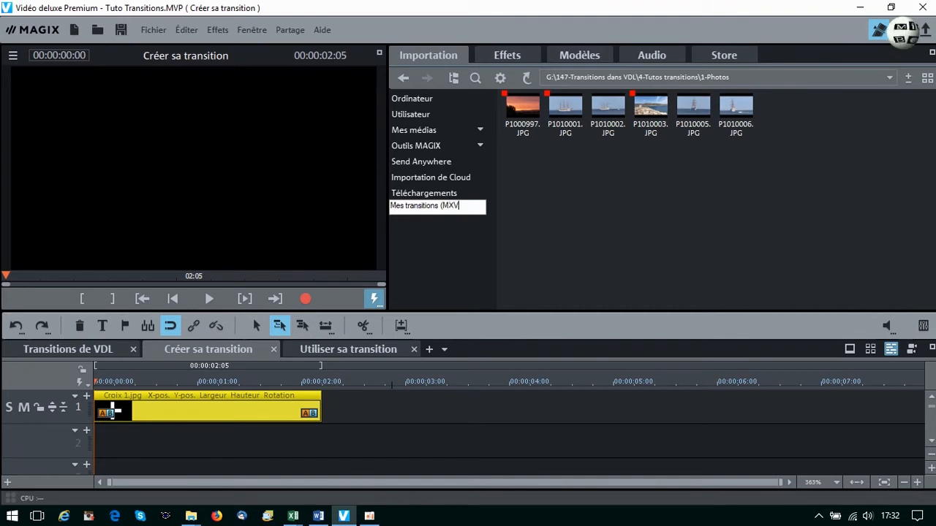
key("Return")
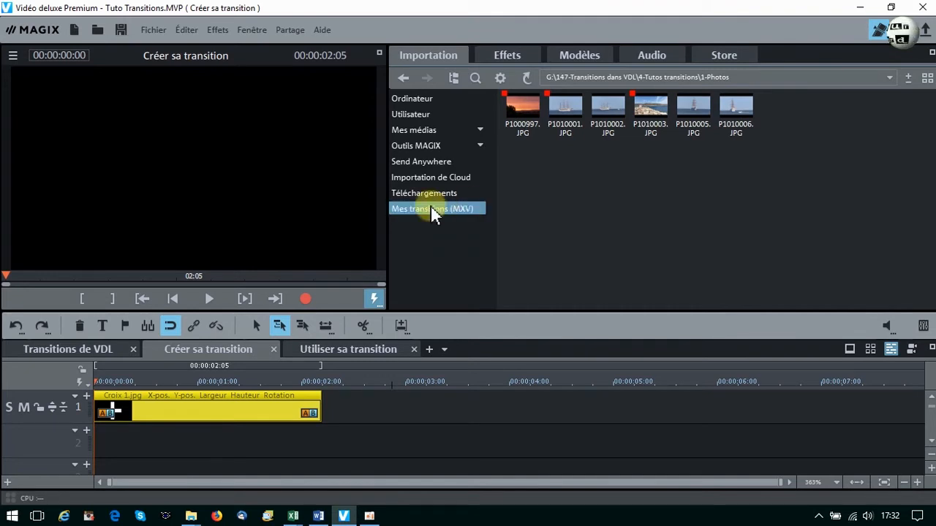
left_click(427, 207)
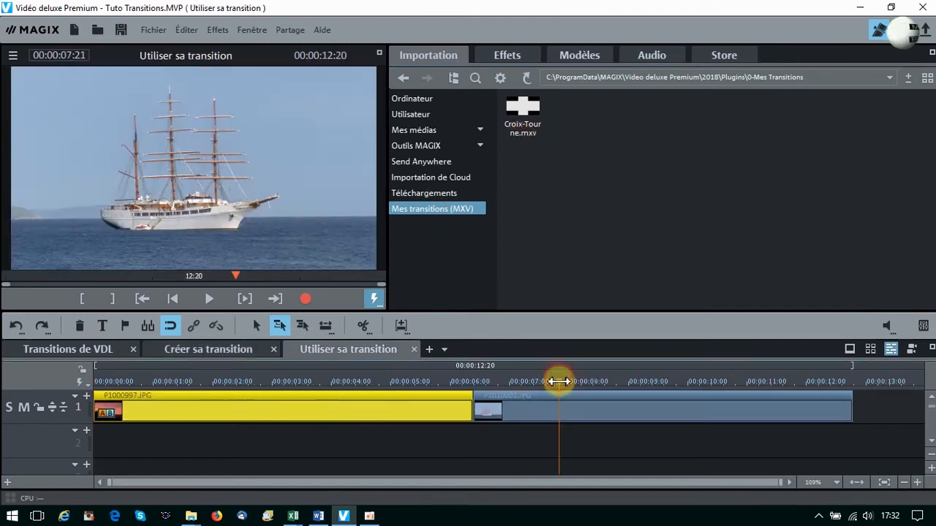
Place Croix-Tourne.mxv between photos P1000997.JPG and P1010001.JPG in the Utiliser sa transition film, and check its transition duration
left_click_drag(522, 109, 475, 412)
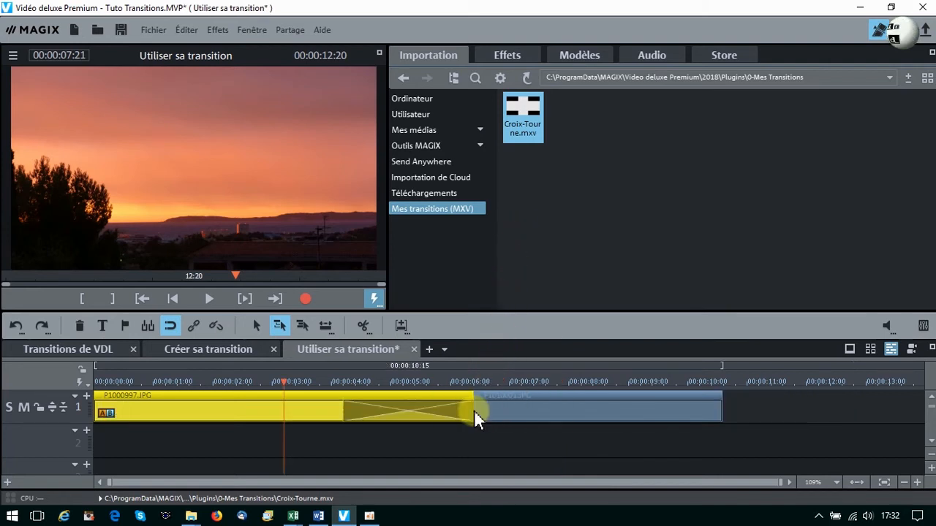
left_click(284, 479)
right_click(354, 414)
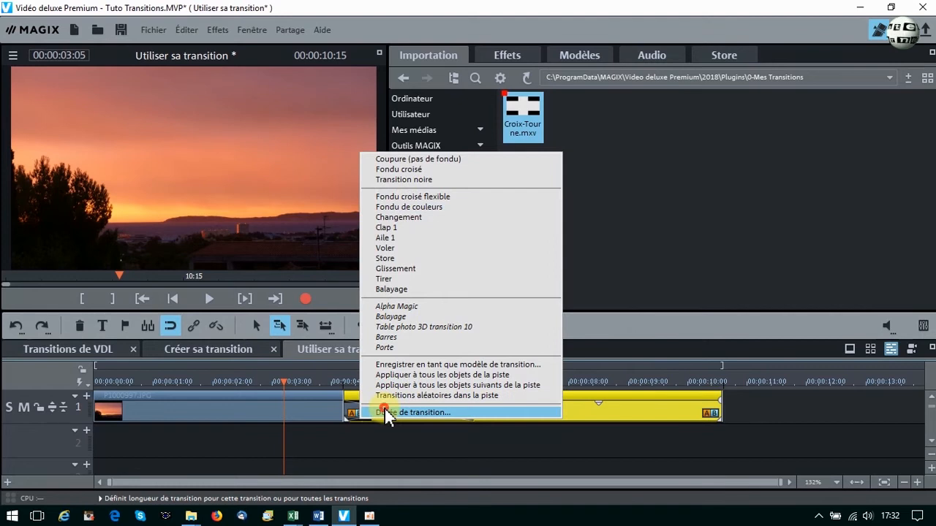
left_click(386, 411)
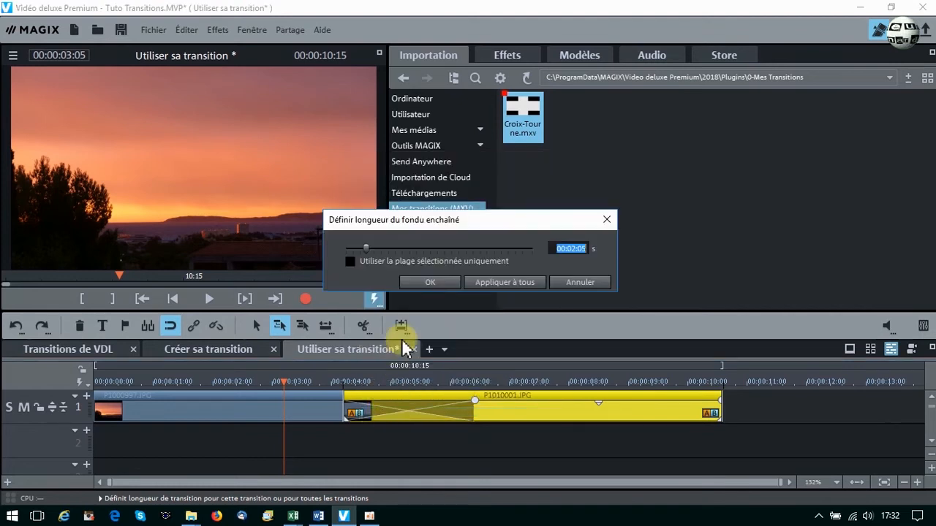
left_click(570, 286)
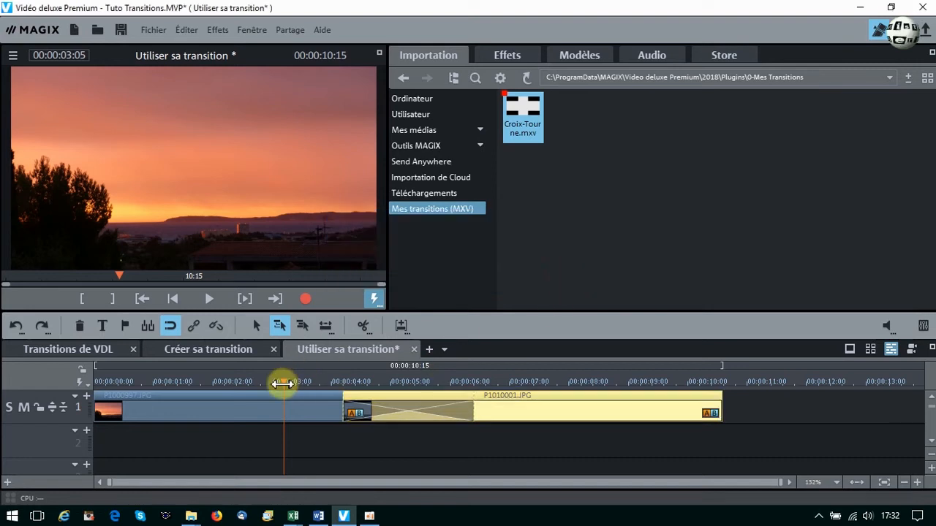
Play back the cross transition between the two photos twice
left_click(209, 299)
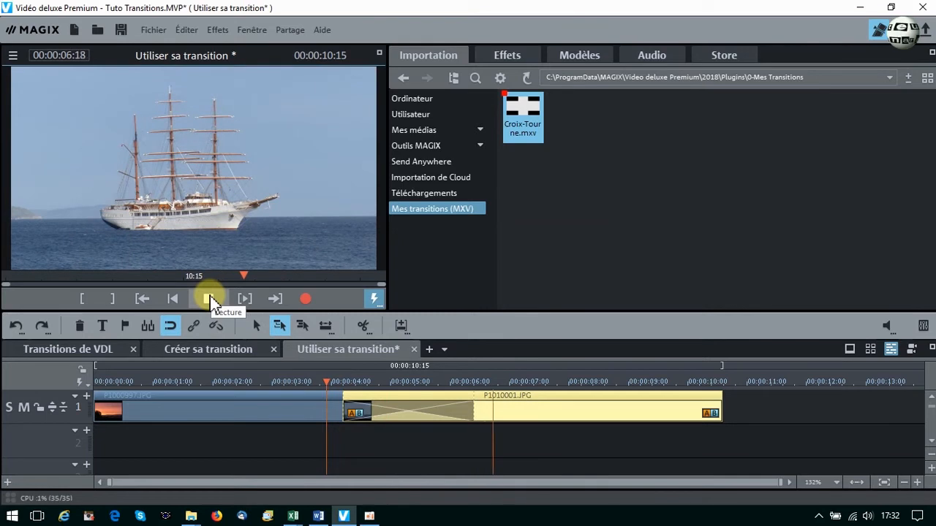
left_click(210, 297)
left_click(209, 297)
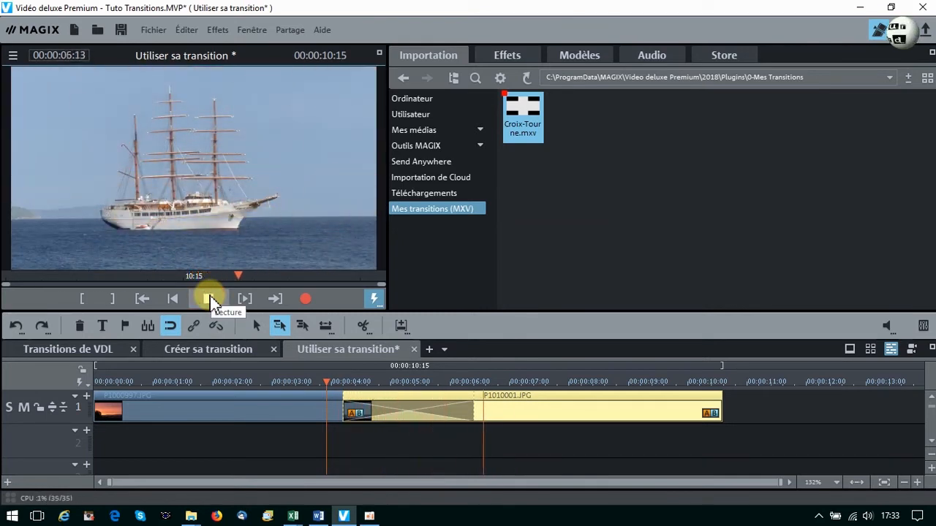
left_click(210, 298)
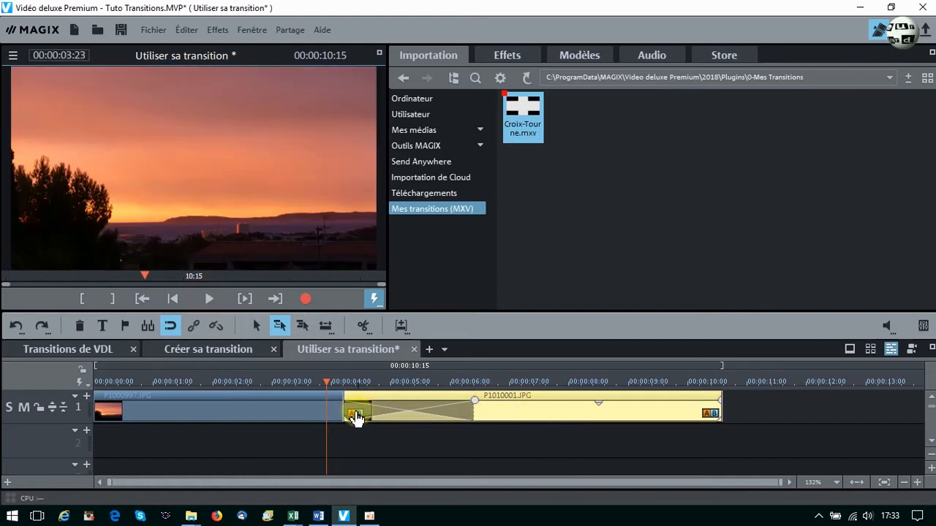
Set the cross transition's duration to 00:01:00 and play back the shortened transition
left_click(356, 415)
left_click(385, 408)
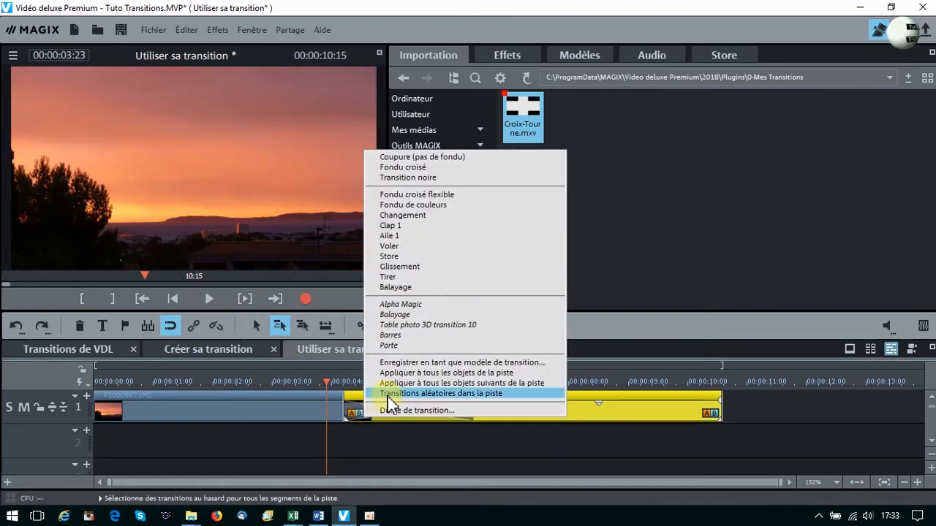
type("100")
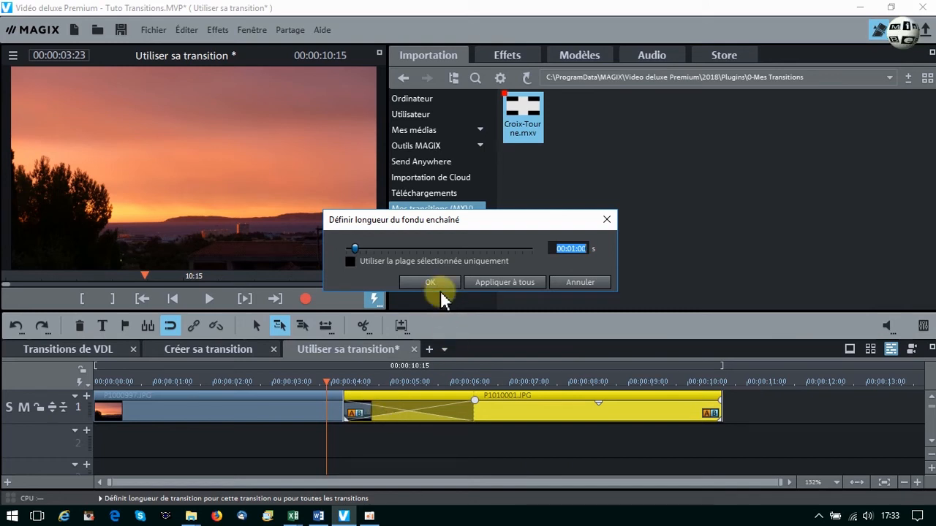
left_click(439, 287)
left_click(208, 298)
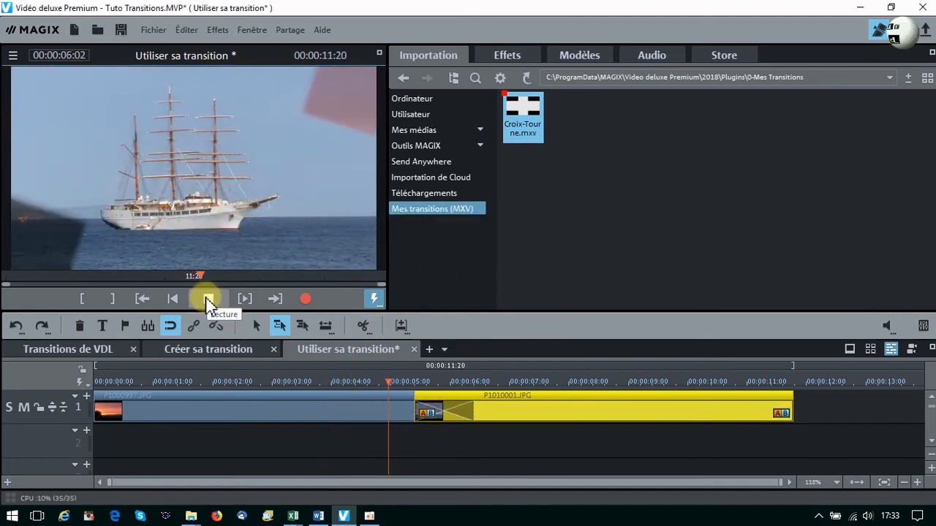
left_click(209, 299)
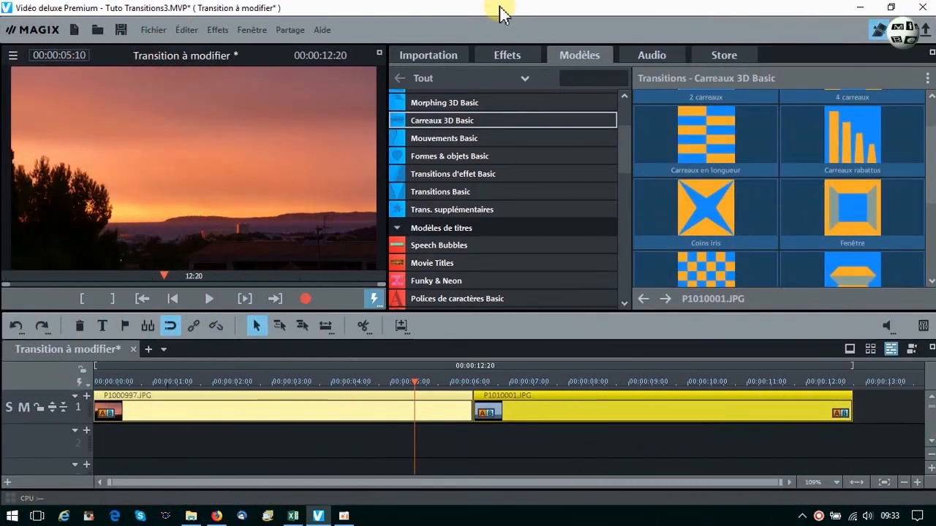
Preview the Coins iris transition and apply it between the two photos in the Transition à modifier film
mouse_move(697, 236)
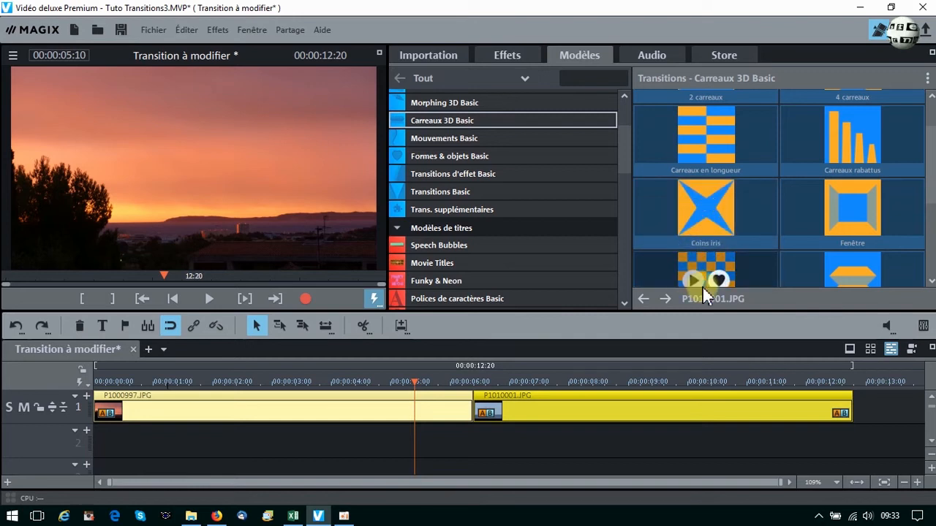
left_click(693, 209)
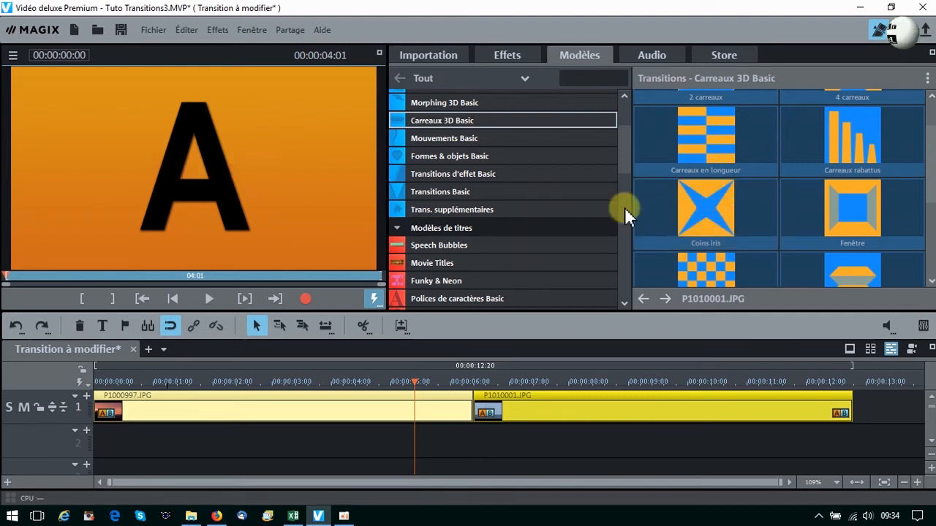
double_click(712, 186)
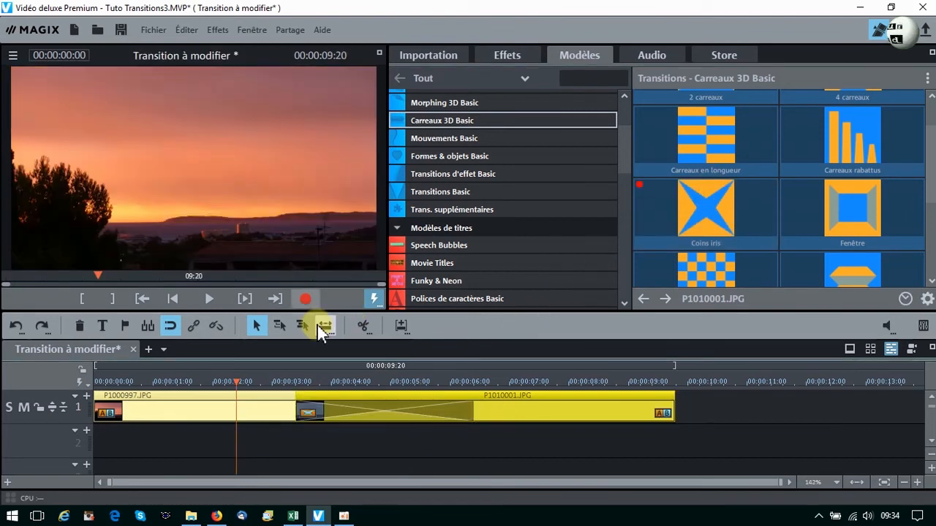
Examine the Coins iris transition's 3D settings and scrub through the transition on the timeline
left_click(308, 414)
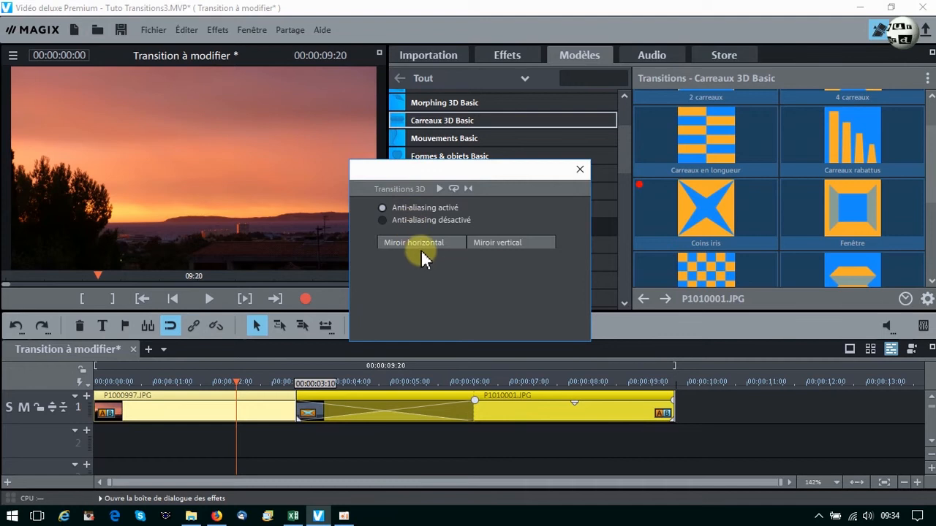
left_click(582, 170)
left_click_drag(235, 379, 383, 382)
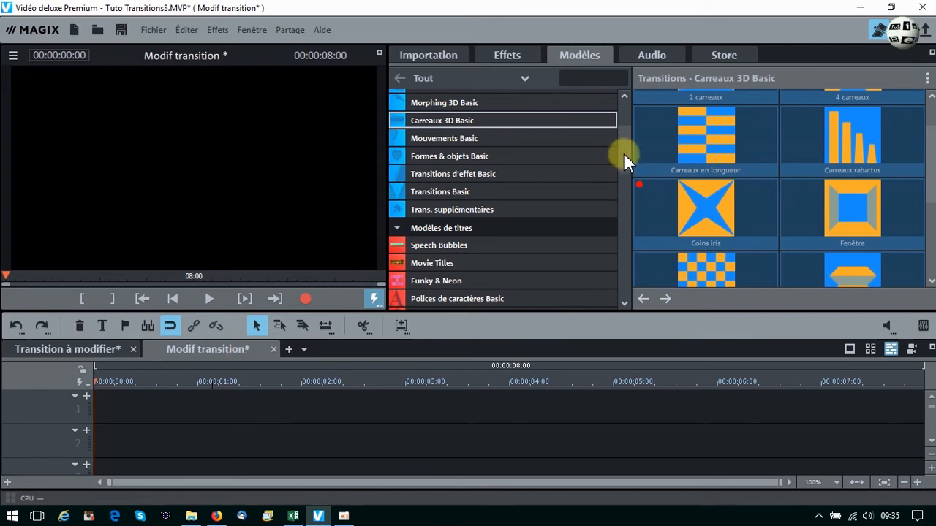
Add the Blanc background followed by the Noir background to track 1 of the Modif transition film
scroll(604, 243, "down", 10)
left_click(477, 285)
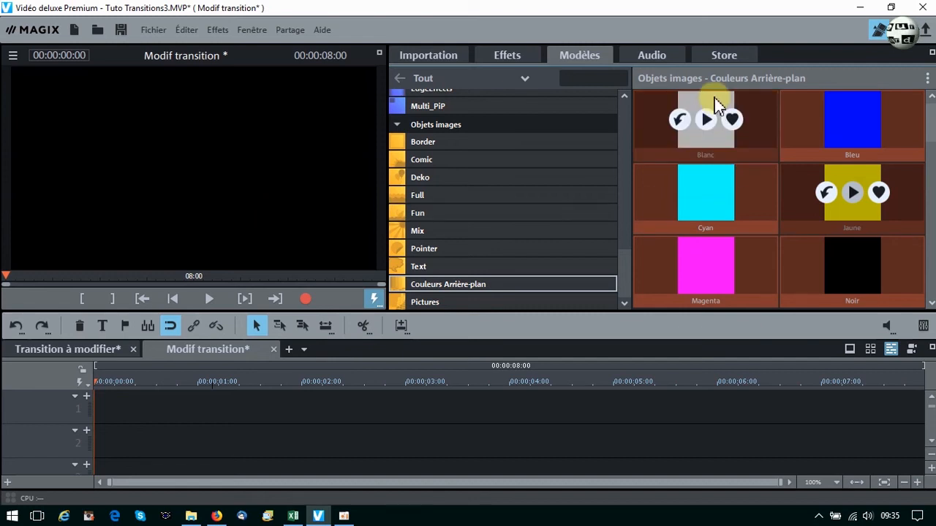
left_click_drag(710, 101, 121, 417)
left_click(639, 319)
left_click_drag(850, 382, 857, 401)
left_click(665, 317)
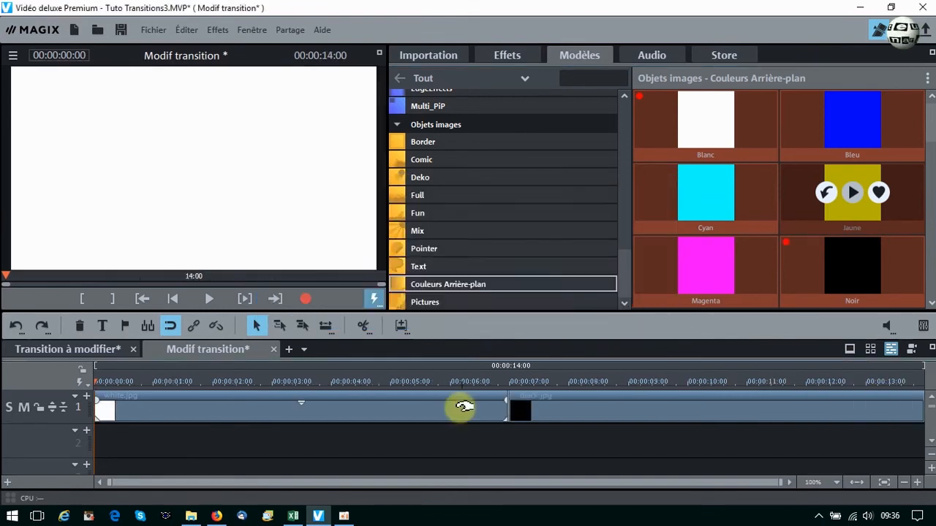
left_click(443, 408)
left_click(552, 399)
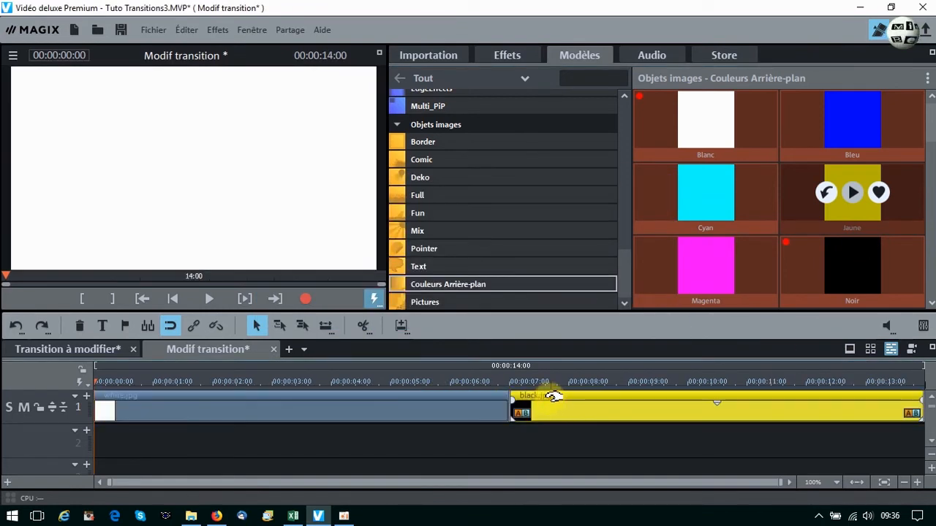
Apply the Coins iris transition from Carreaux 3D Basic between the white.jpg and black.jpg objects
left_click_drag(625, 265, 626, 108)
left_click(456, 223)
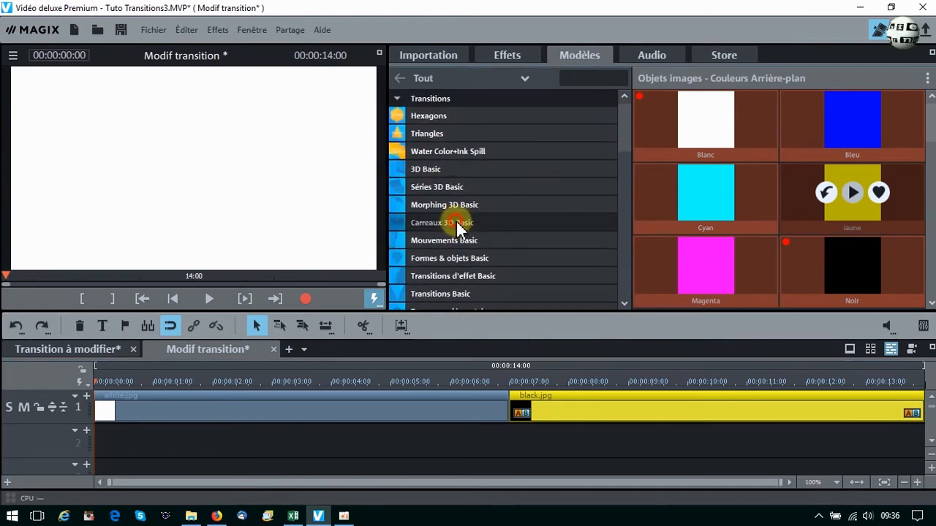
scroll(805, 205, "down", 2)
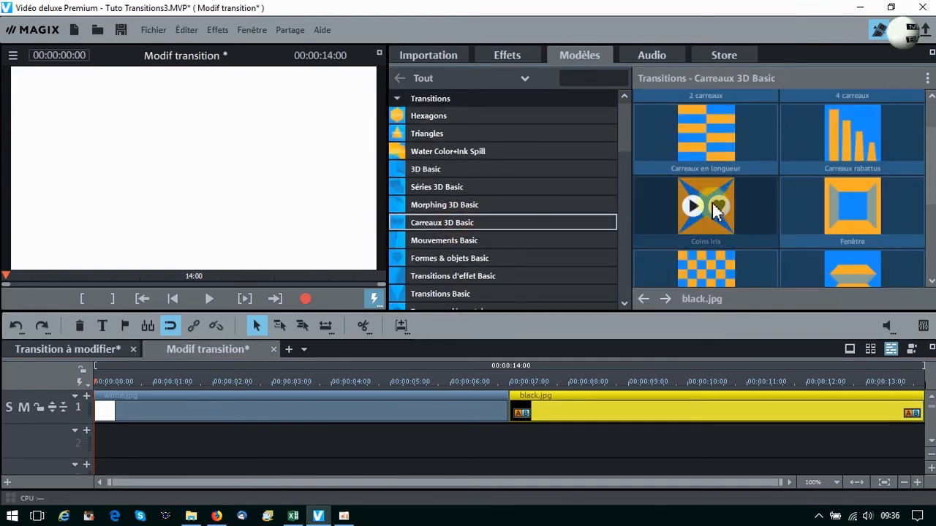
mouse_move(704, 188)
left_mouse_down()
mouse_move(577, 392)
mouse_move(510, 423)
mouse_move(497, 418)
mouse_move(497, 431)
left_mouse_up()
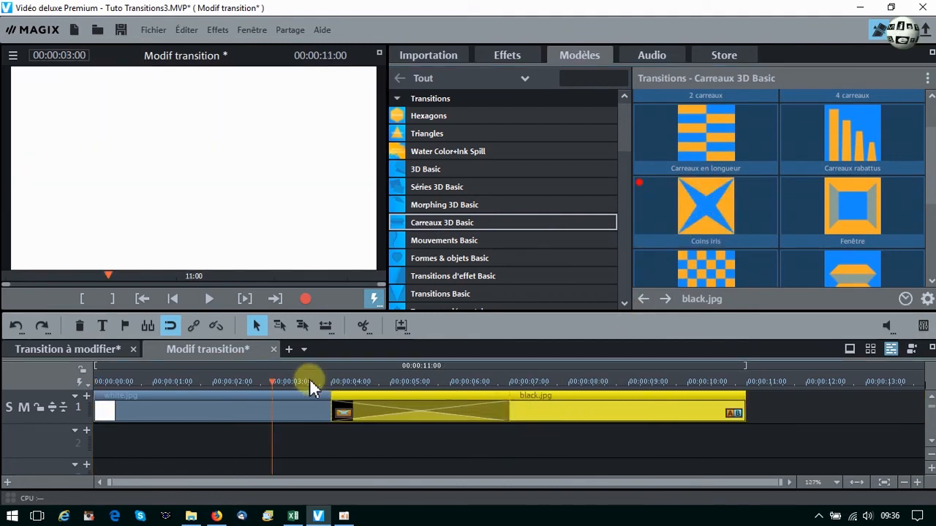
Set the playback range from 00:00:03:23 to 00:00:07:02, two frames beyond each end of the transition
left_click_drag(272, 381, 330, 359)
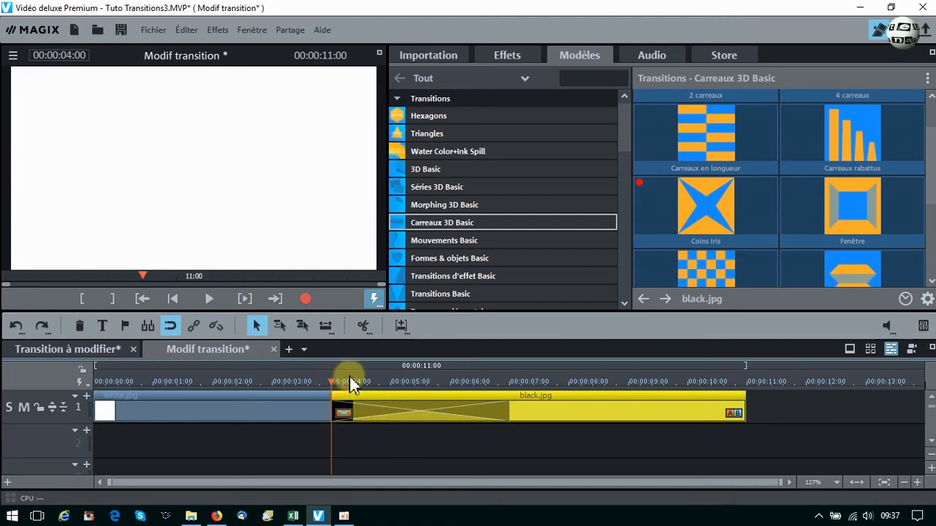
key("Left")
key("Left")
left_click(82, 298)
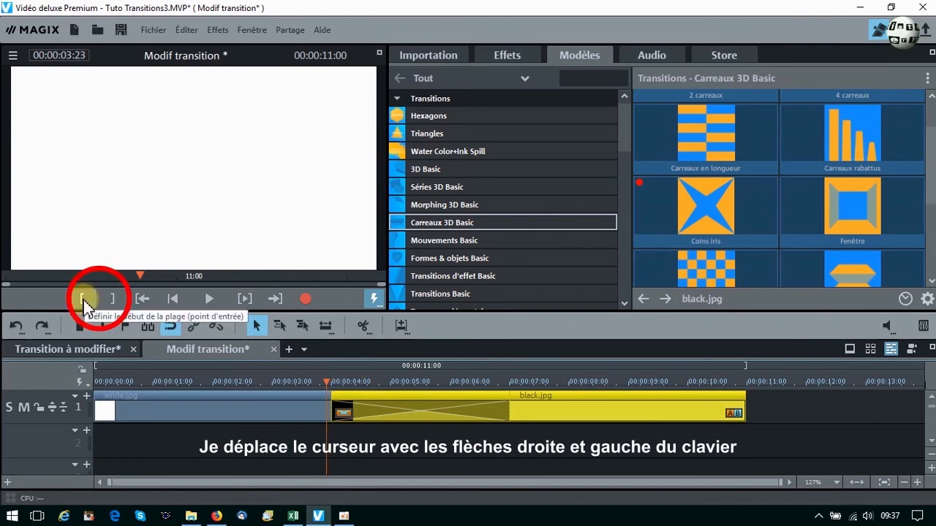
left_click(509, 380)
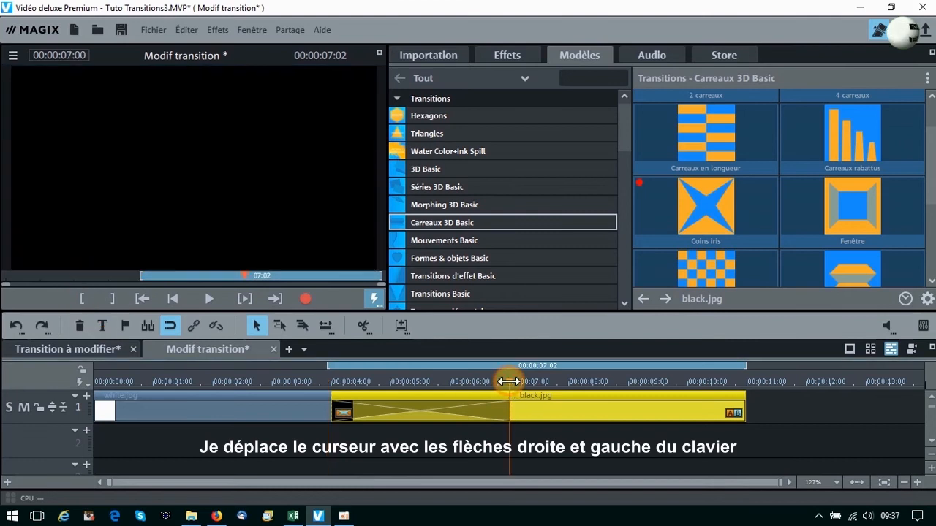
key("Right")
key("Right")
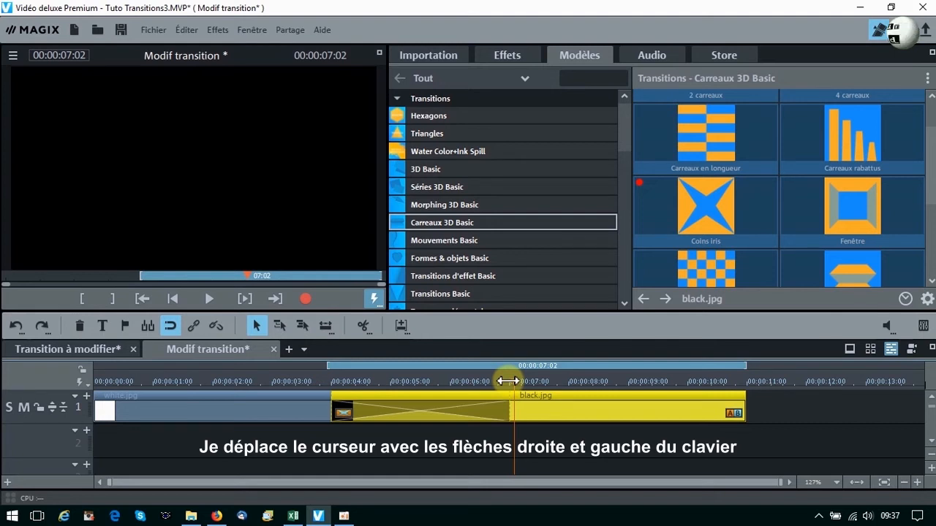
left_click(112, 299)
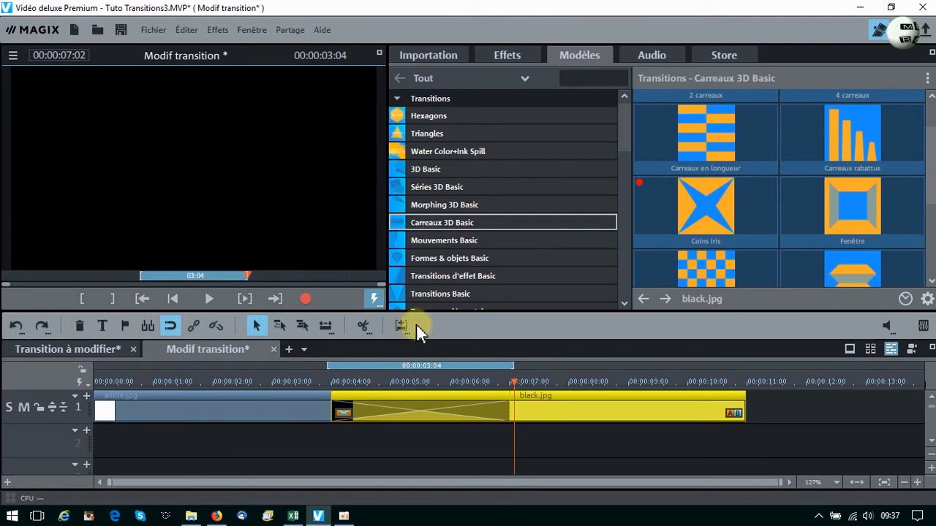
Export only the selected range of the film as an MPEG-4 video named Coins ouverture.mp4
left_click(153, 30)
mouse_move(168, 136)
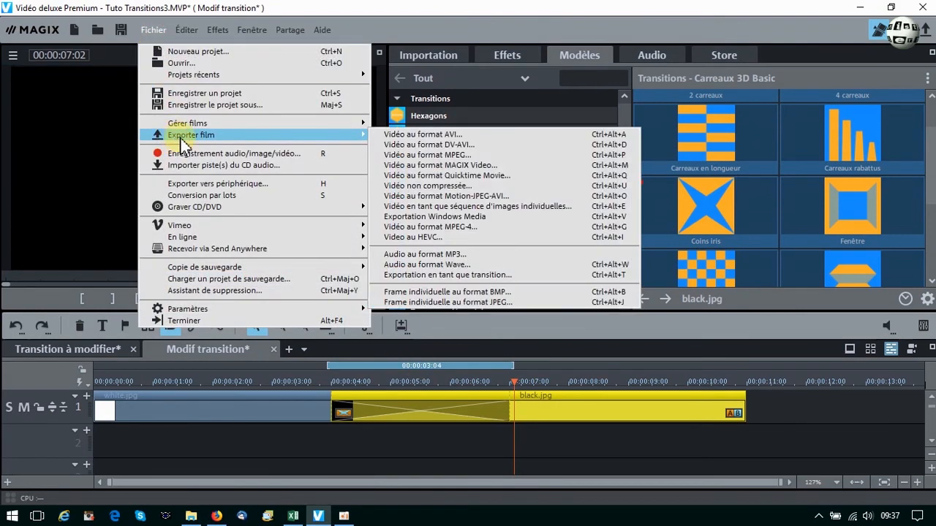
left_click(422, 230)
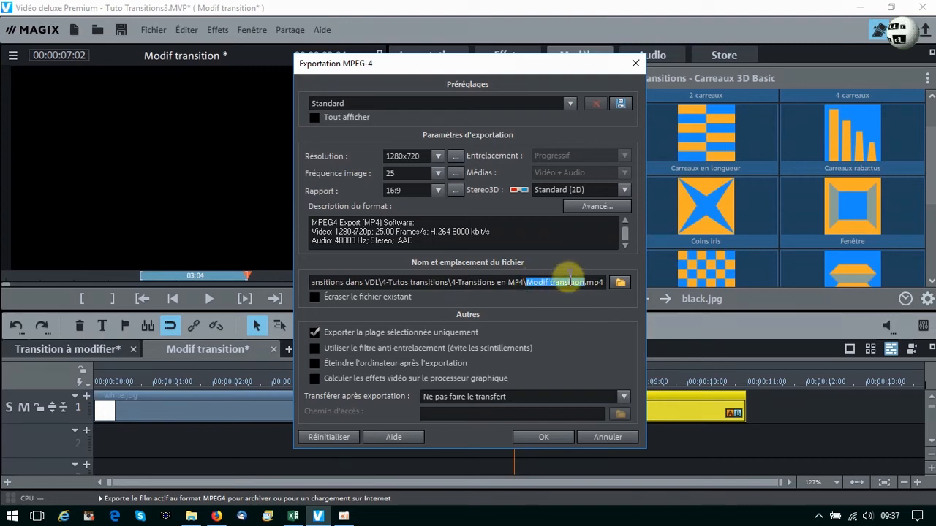
type("Co")
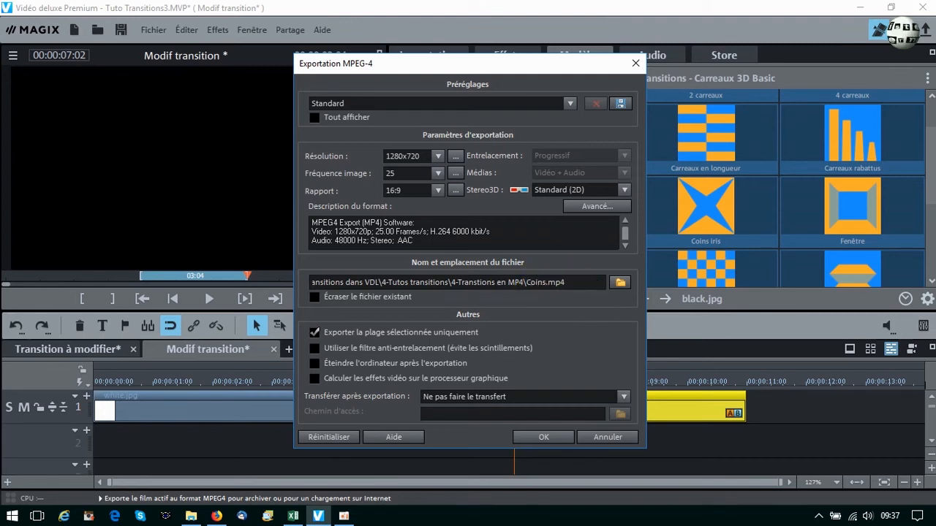
type("ins ouverture")
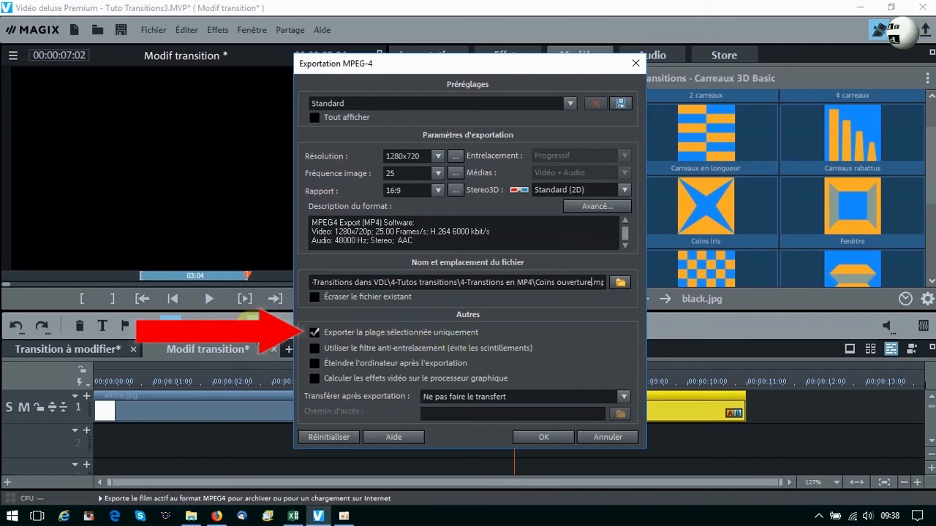
left_click(535, 437)
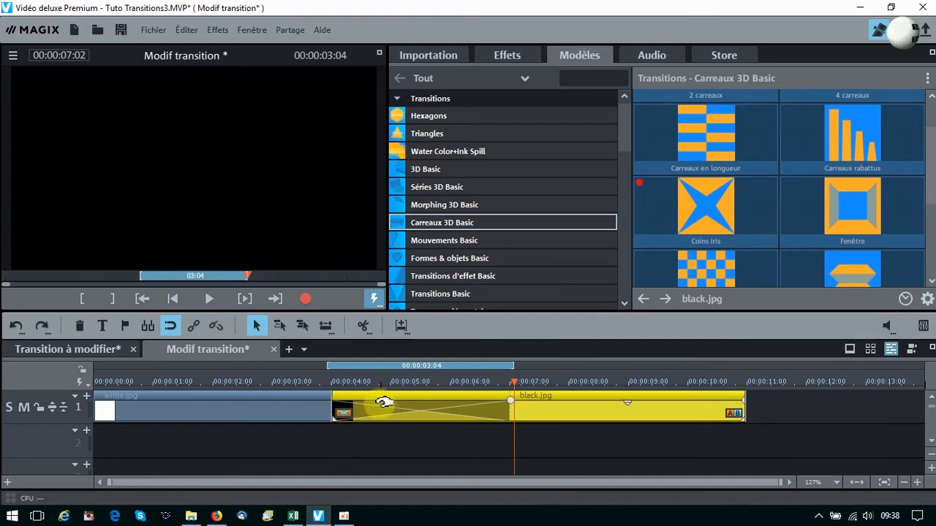
Add a new film to the project and rename it Modif transition 1
left_click(289, 349)
right_click(340, 349)
left_click(340, 393)
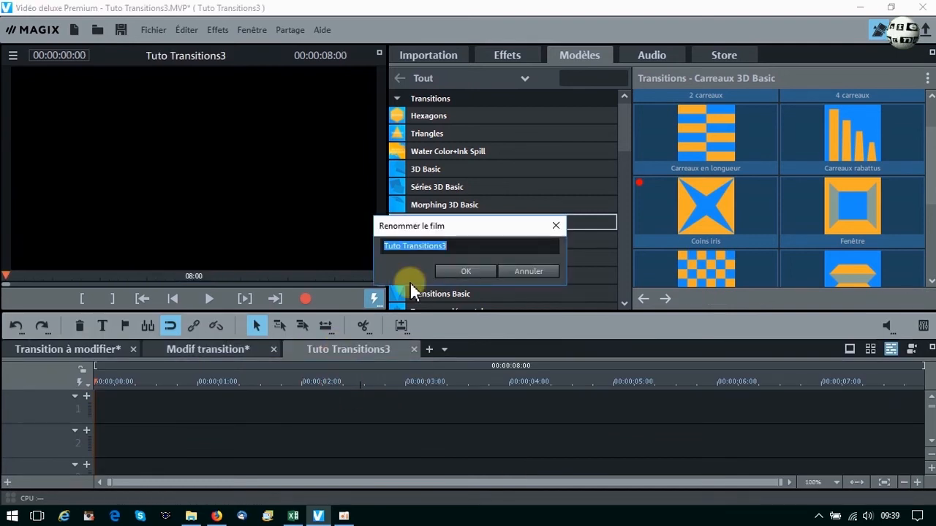
type("Modif")
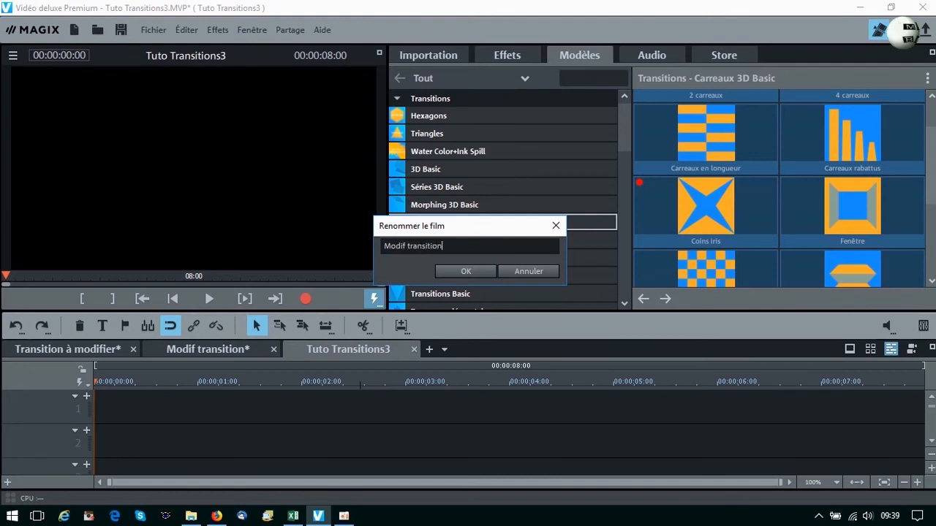
type(" transition")
key("Return")
Place Coins ouverture.mp4 at the start of track 1 and preview it
left_click(447, 53)
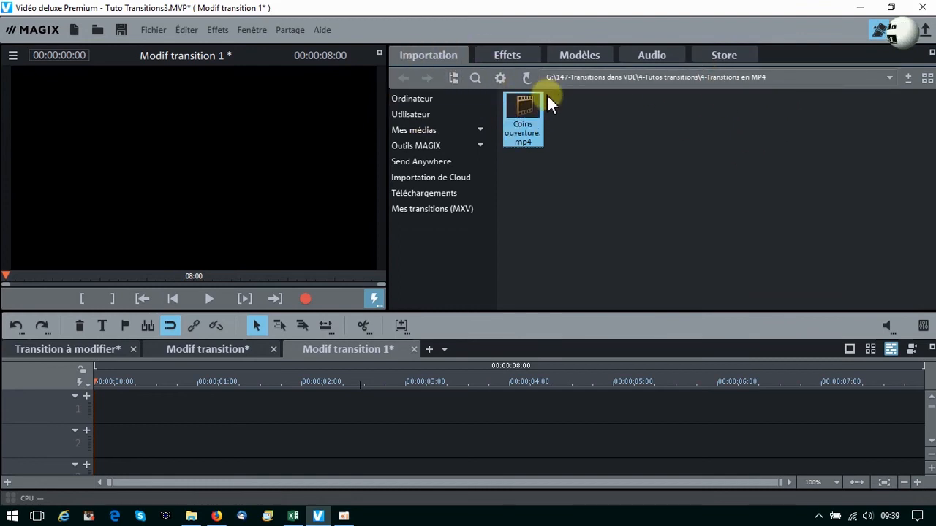
left_click(529, 101)
left_click_drag(531, 107, 123, 403)
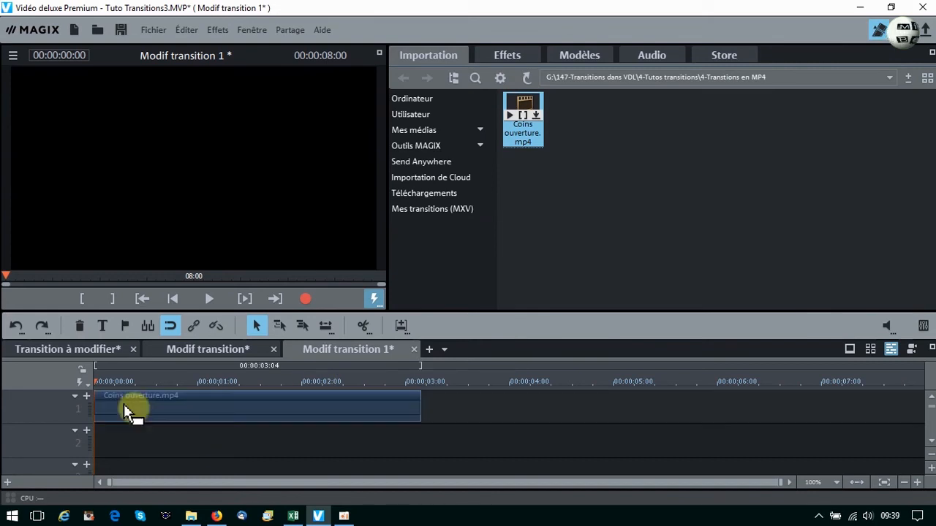
left_click(207, 299)
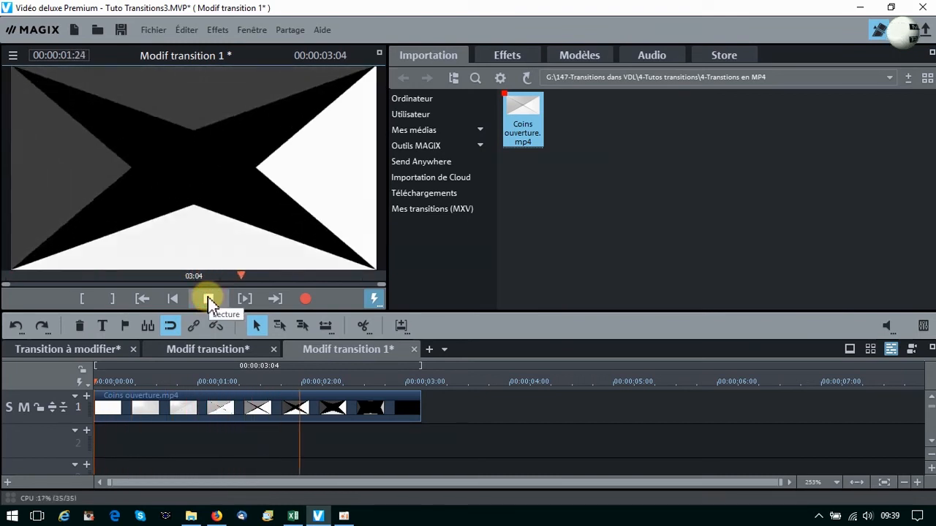
left_click(208, 299)
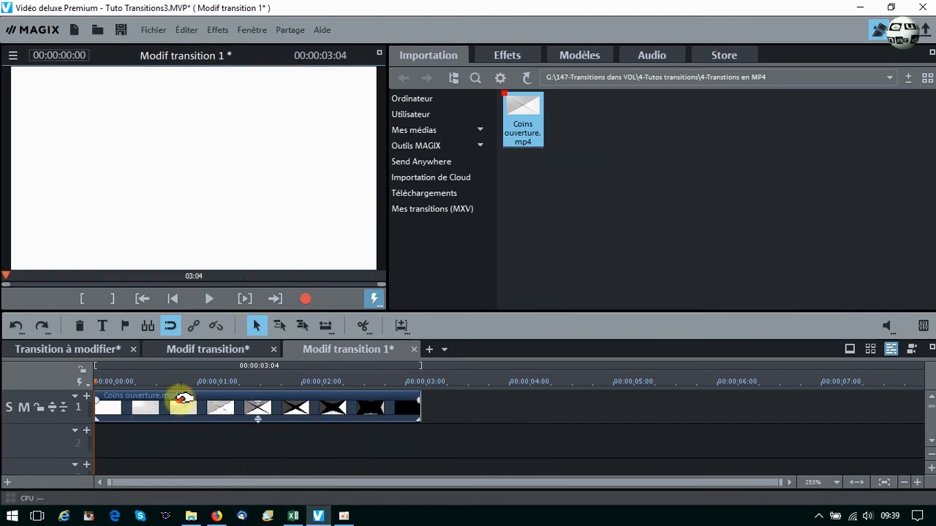
Apply backward playback (En arrière) from the Vitesse effect to the Coins ouverture.mp4 clip and preview it
left_click(179, 398)
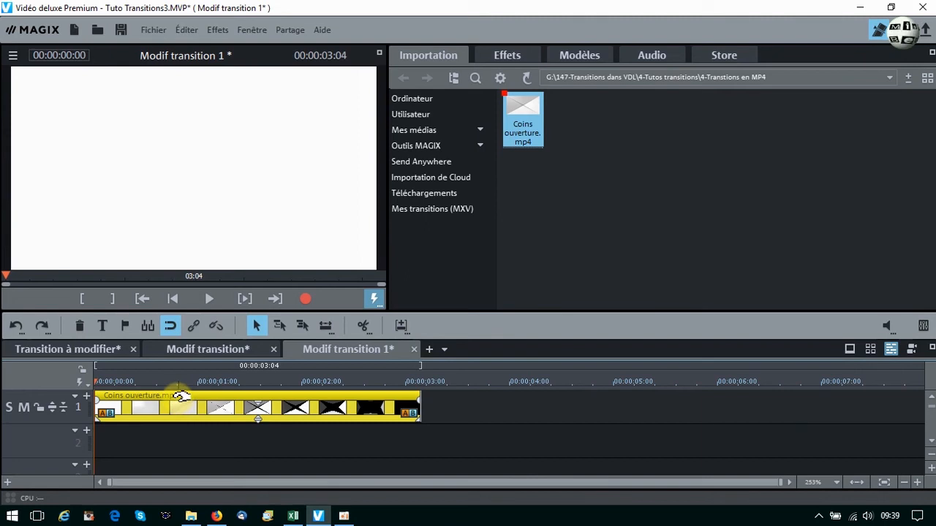
left_click(508, 55)
scroll(623, 124, "down", 3)
scroll(623, 124, "up", 4)
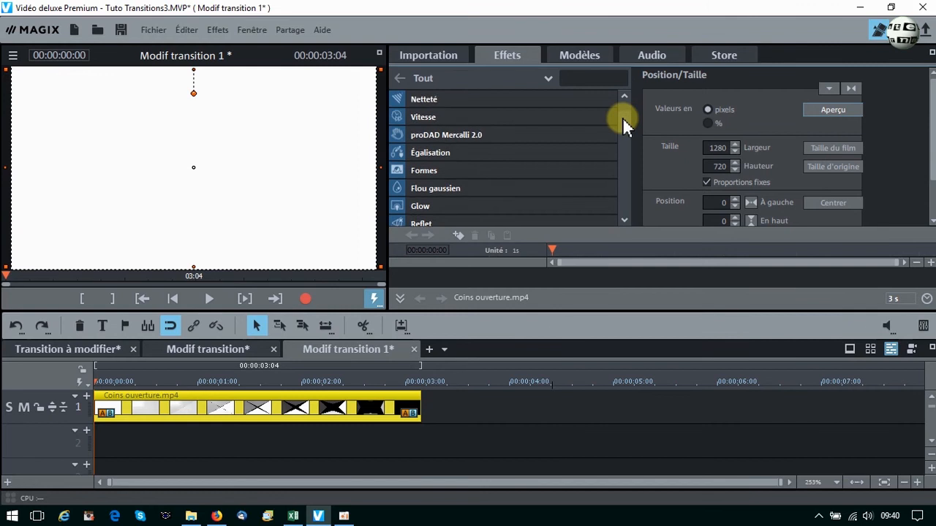
left_click(443, 133)
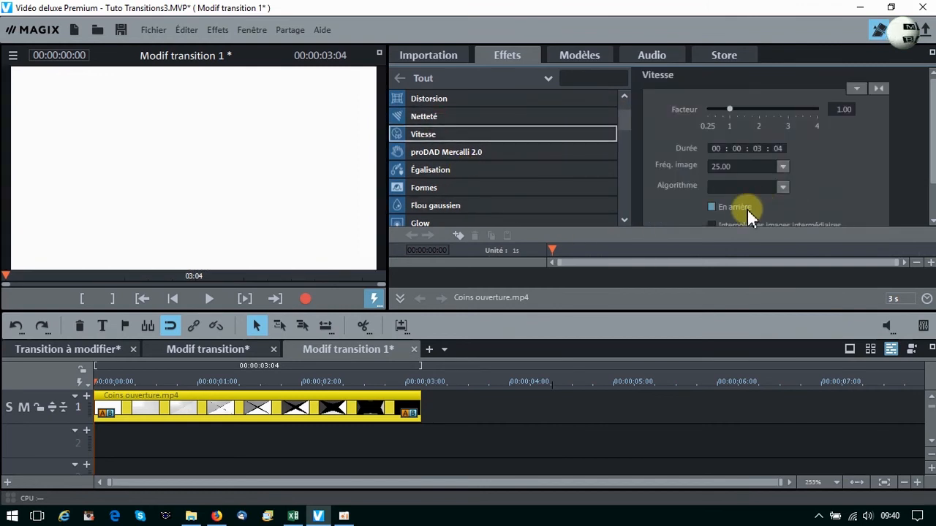
left_click(712, 207)
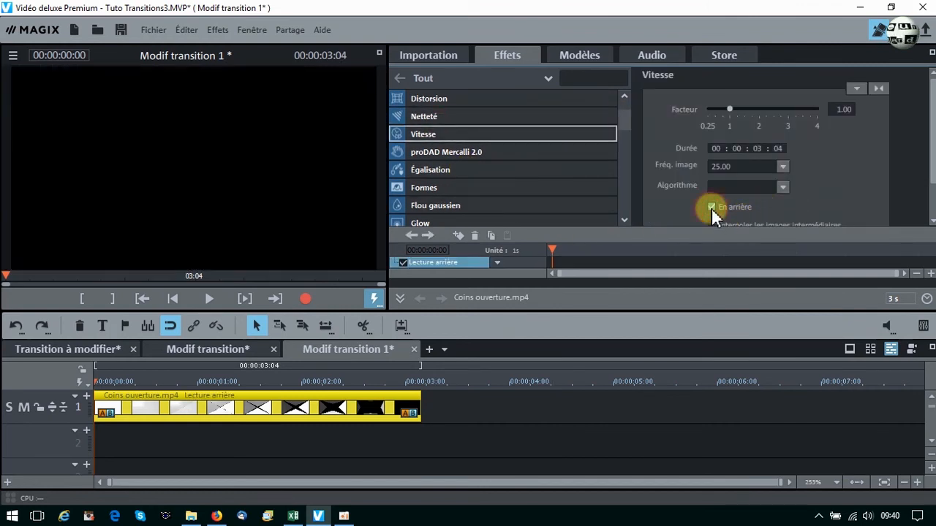
left_click(168, 326)
left_click(208, 298)
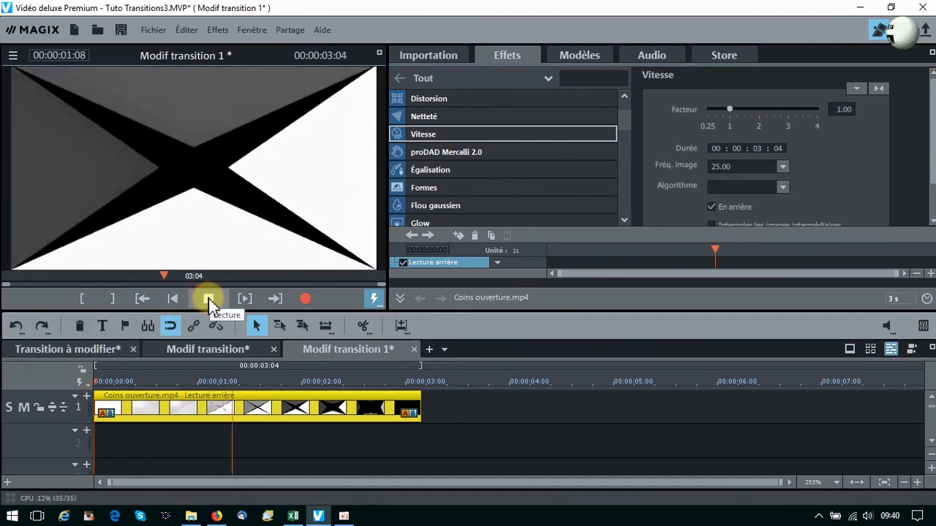
left_click(209, 299)
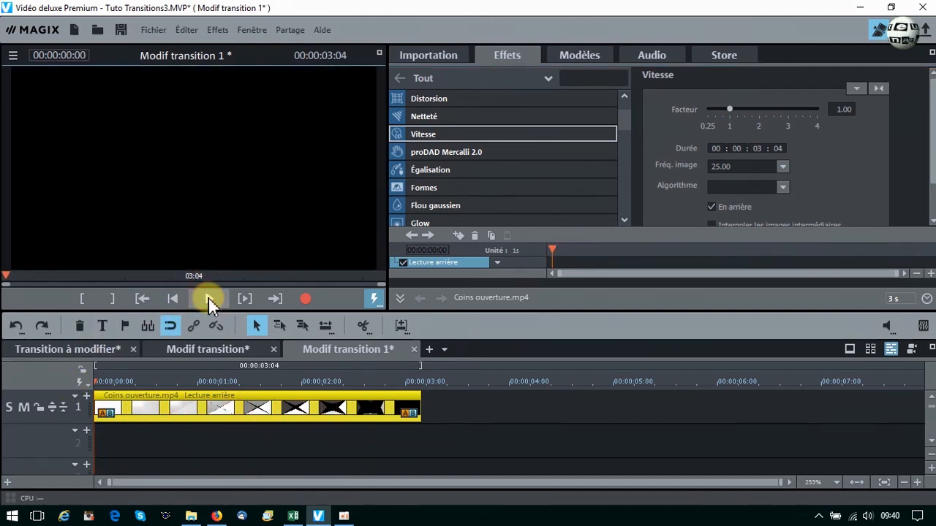
Export the film as a transition named Coins iris fermeture.mxv in the Plugins folder 0-Mes Transitions
left_click(146, 33)
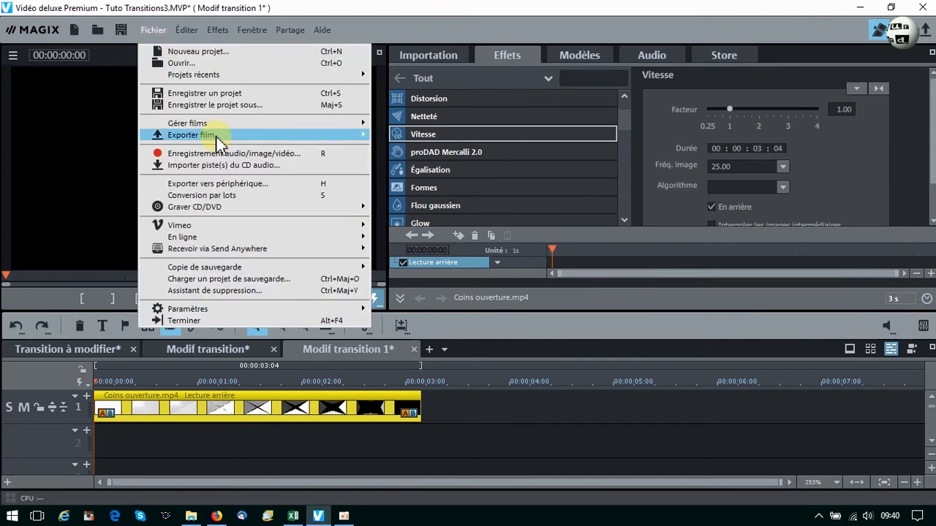
mouse_move(220, 138)
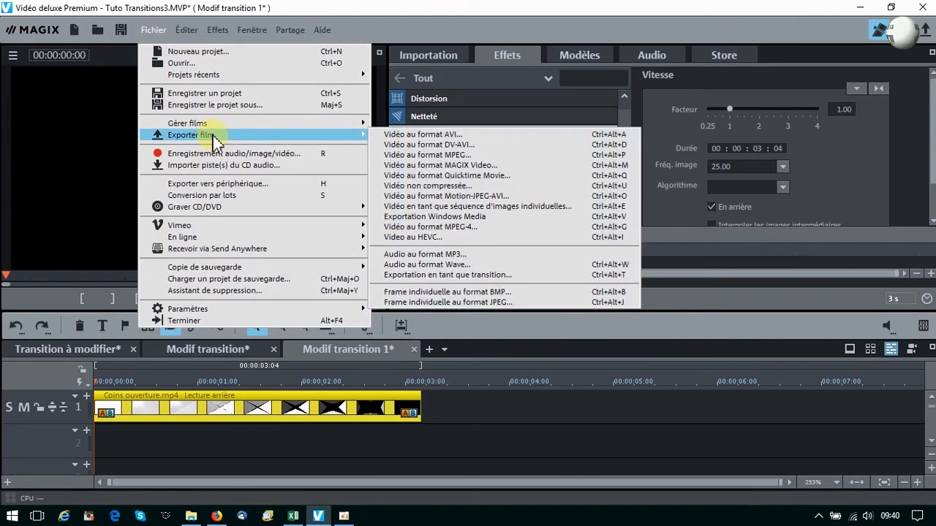
left_click(442, 275)
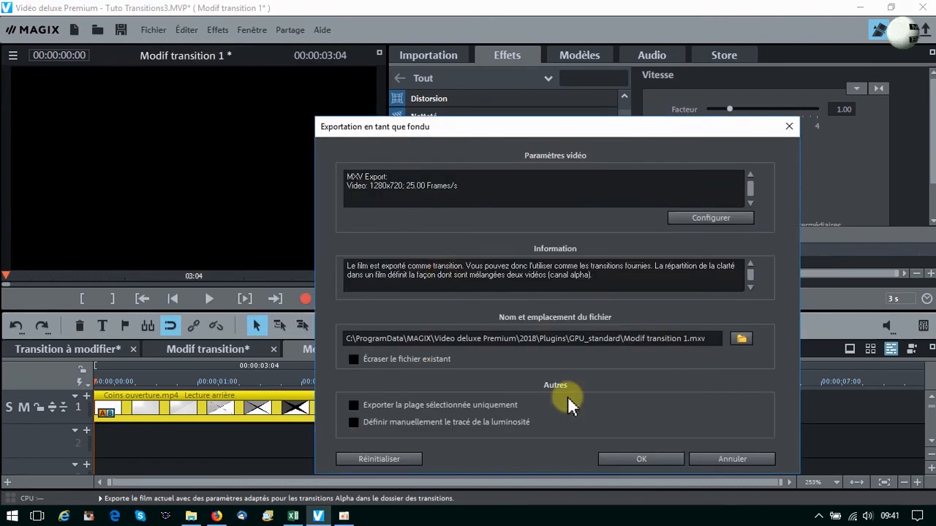
left_click(739, 338)
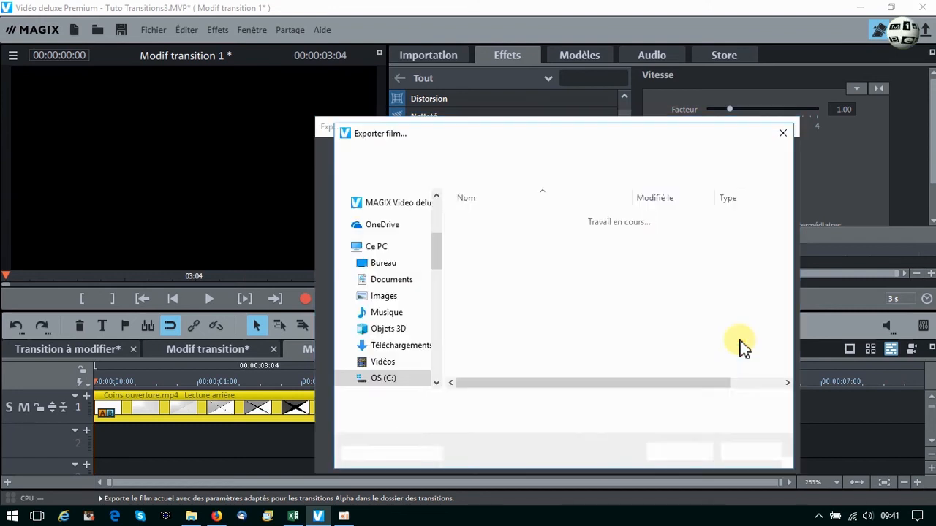
left_click(482, 156)
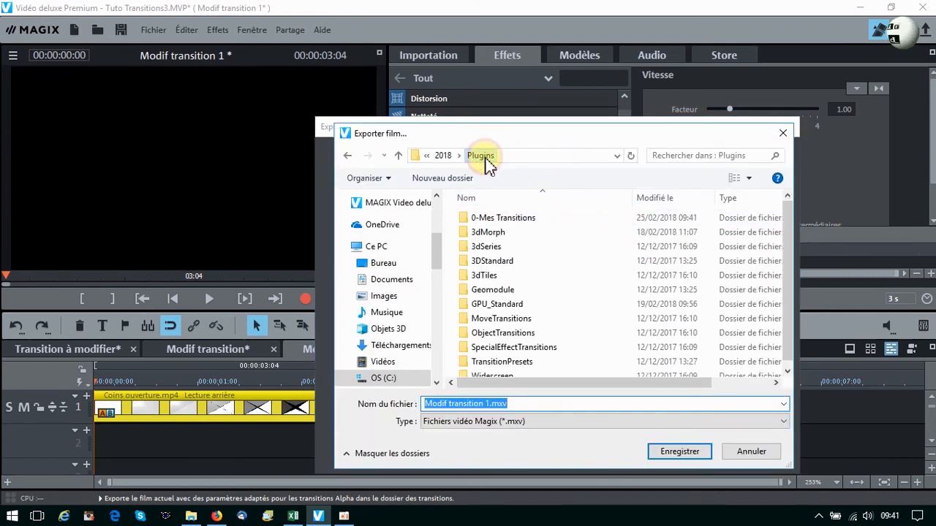
left_click(494, 217)
double_click(494, 217)
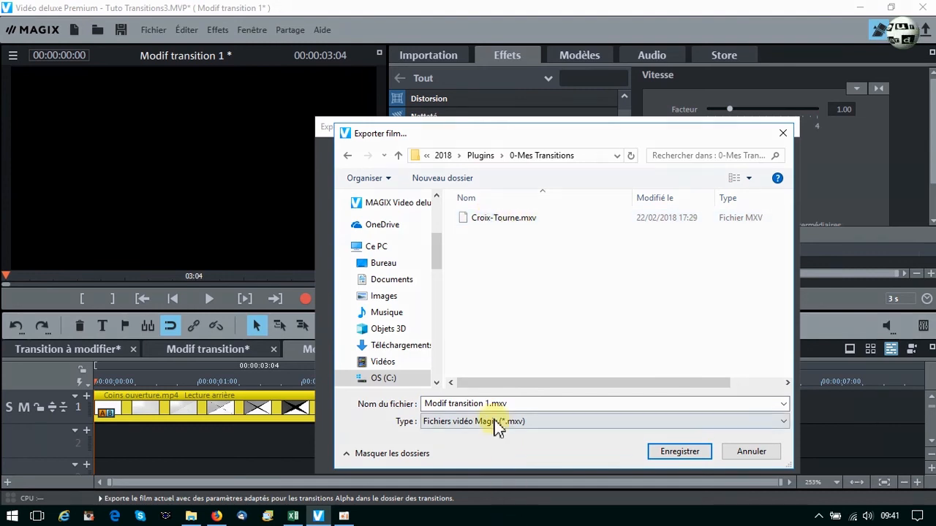
left_click_drag(490, 404, 422, 404)
type("Coins iris fermeture")
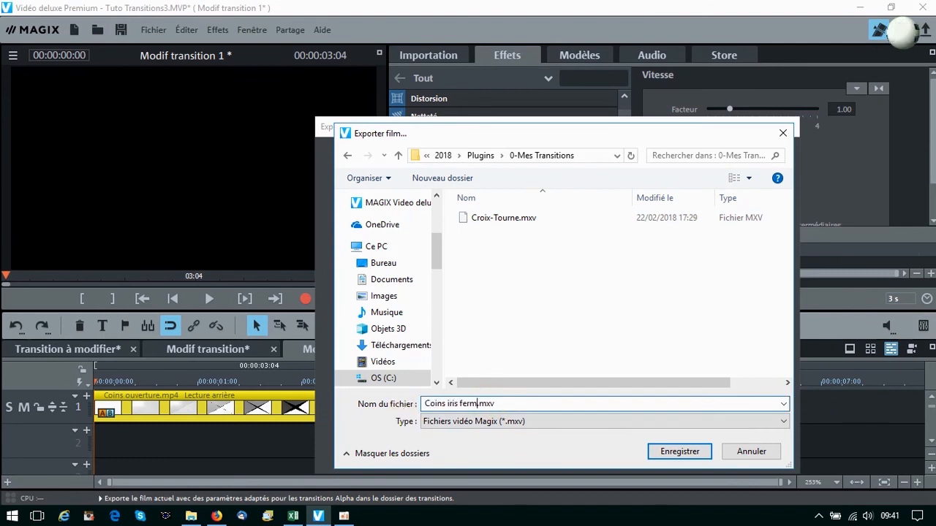
left_click(680, 452)
left_click(657, 458)
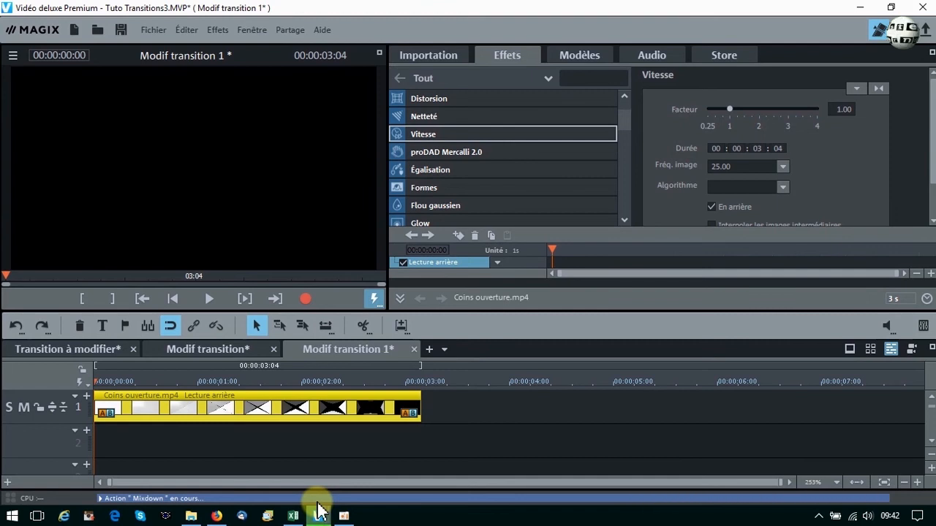
In the Transition à modifier film, copy both photos with their transition from track 1 to track 2
left_click(82, 353)
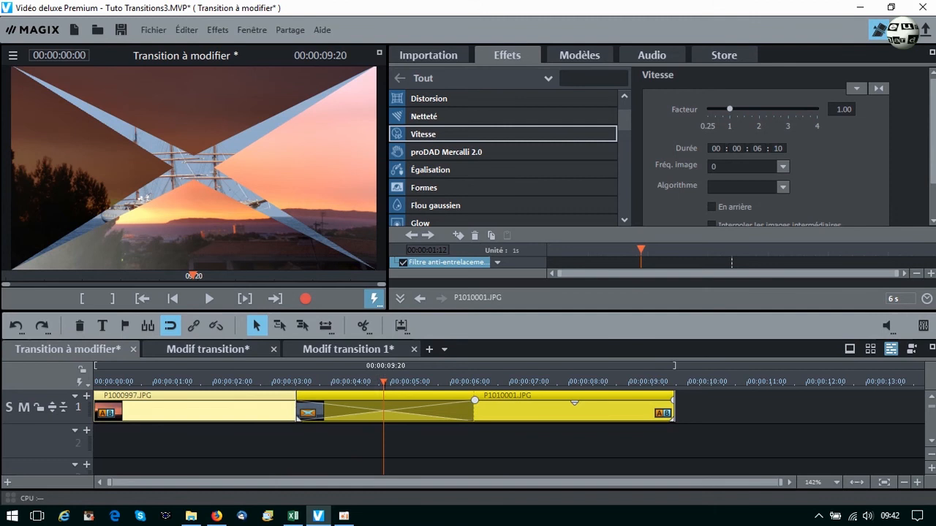
left_click_drag(385, 380, 456, 368)
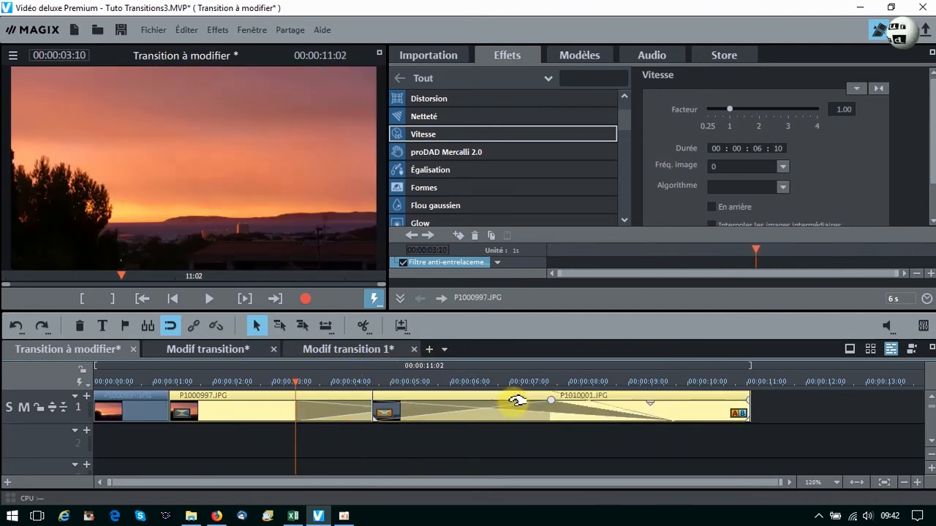
left_click_drag(280, 397, 173, 437)
left_click(25, 442)
left_click_drag(294, 382, 234, 382)
Apply Coins iris fermeture.mxv from Mes transitions (MXV) to the transition between the photos on track 2
left_click(428, 55)
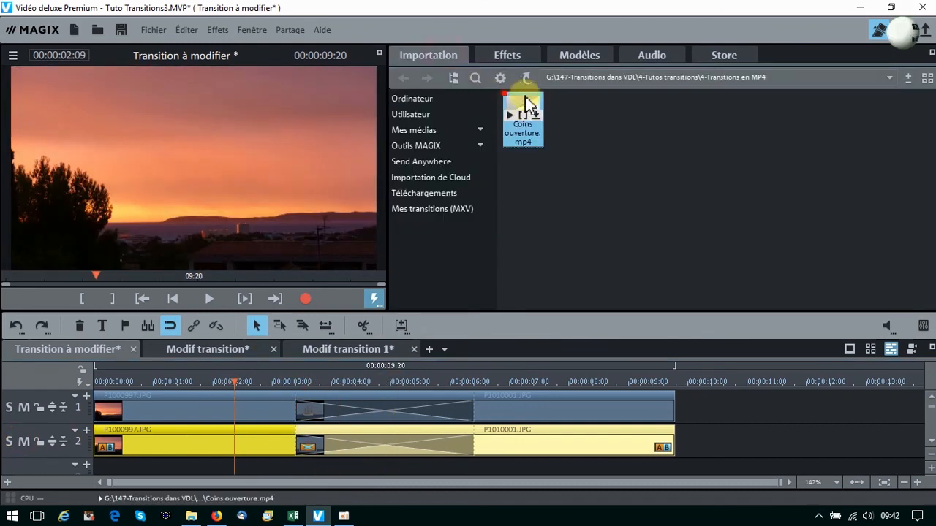
left_click(422, 211)
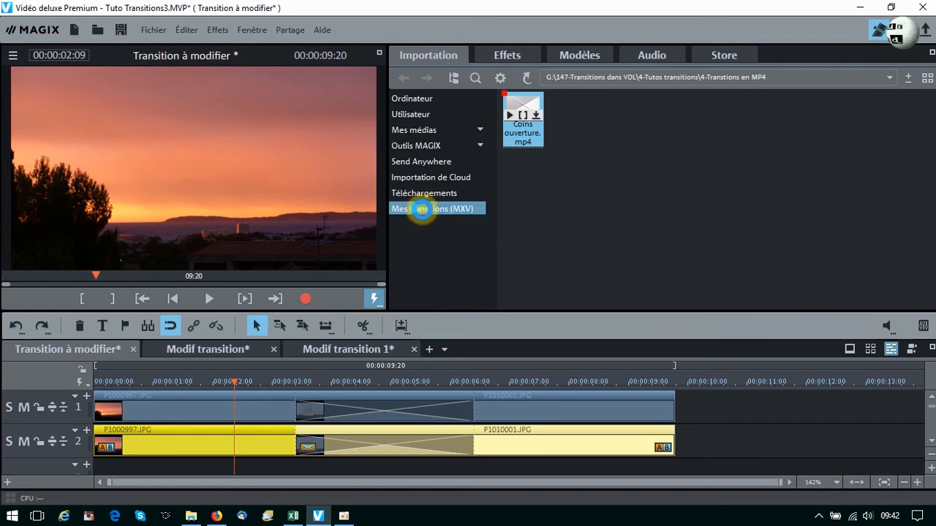
left_click_drag(526, 99, 333, 441)
Scrub through the transition, toggling mute on track 2, to compare the original and the reversed Coins iris
left_click(295, 382)
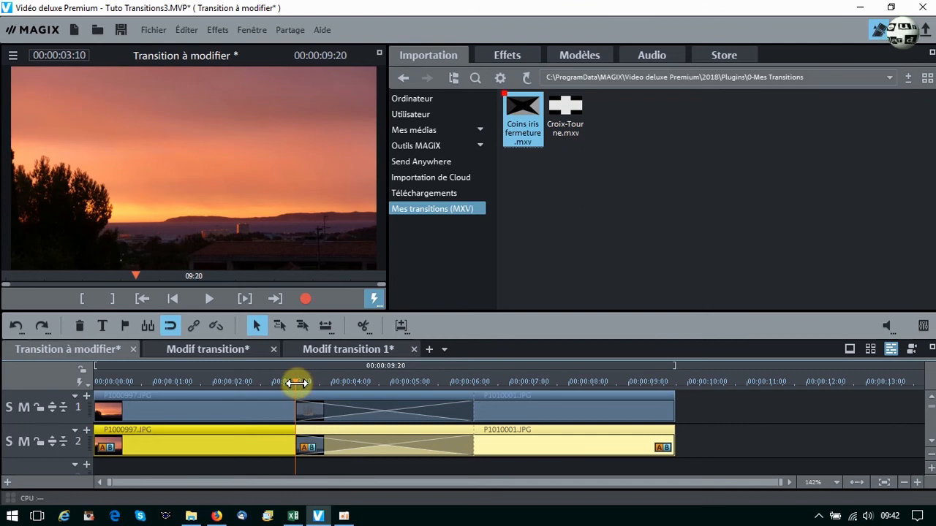
left_click(474, 382)
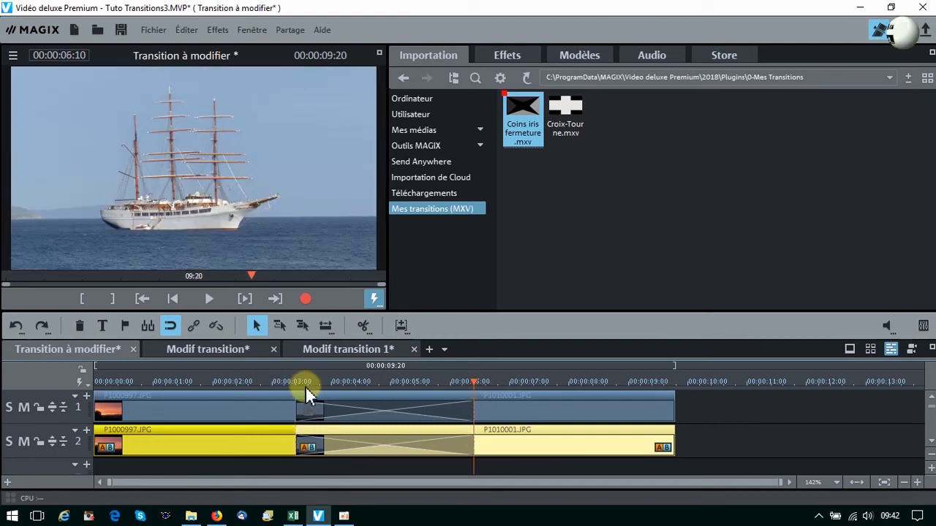
left_click(282, 381)
mouse_move(281, 381)
left_mouse_down()
mouse_move(397, 383)
mouse_move(377, 390)
mouse_move(410, 382)
mouse_move(256, 383)
mouse_move(418, 381)
mouse_move(286, 387)
left_mouse_up()
left_click(24, 441)
left_click(24, 441)
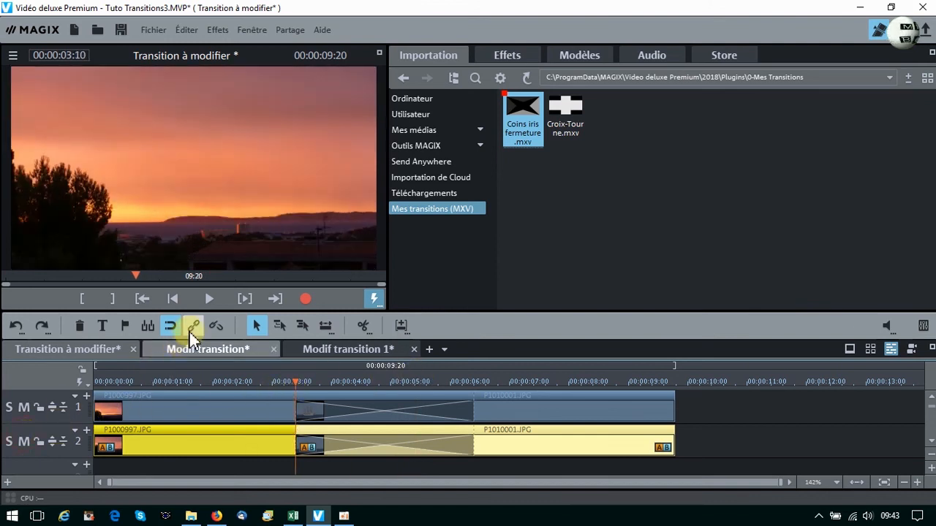
left_click_drag(285, 387, 334, 390)
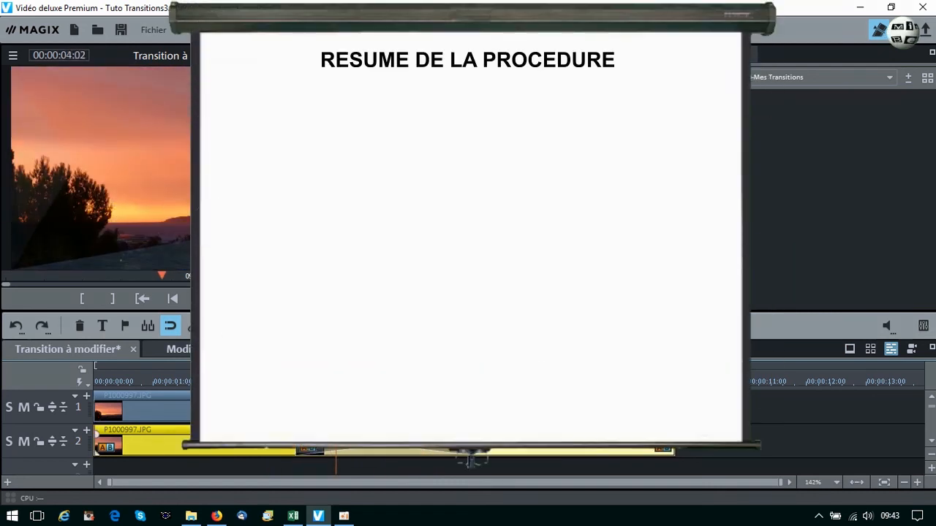